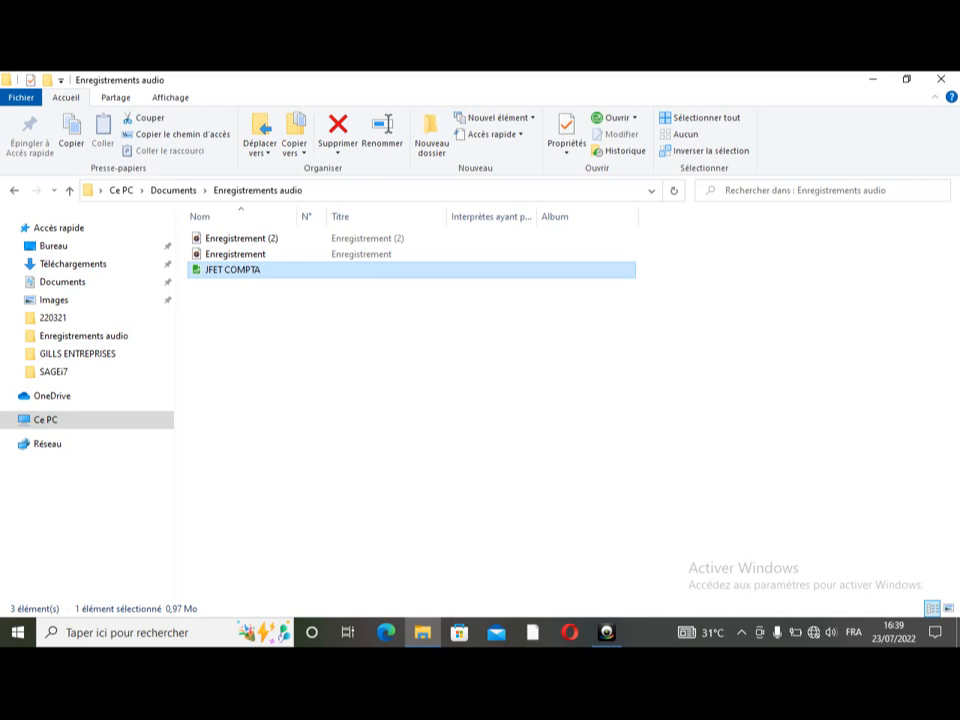
- Select the JFET COMPTA company file, leaving its name unchanged, and try opening it
{"action": "left_click", "coordinate": [241, 279]}
{"action": "left_click", "coordinate": [241, 274]}
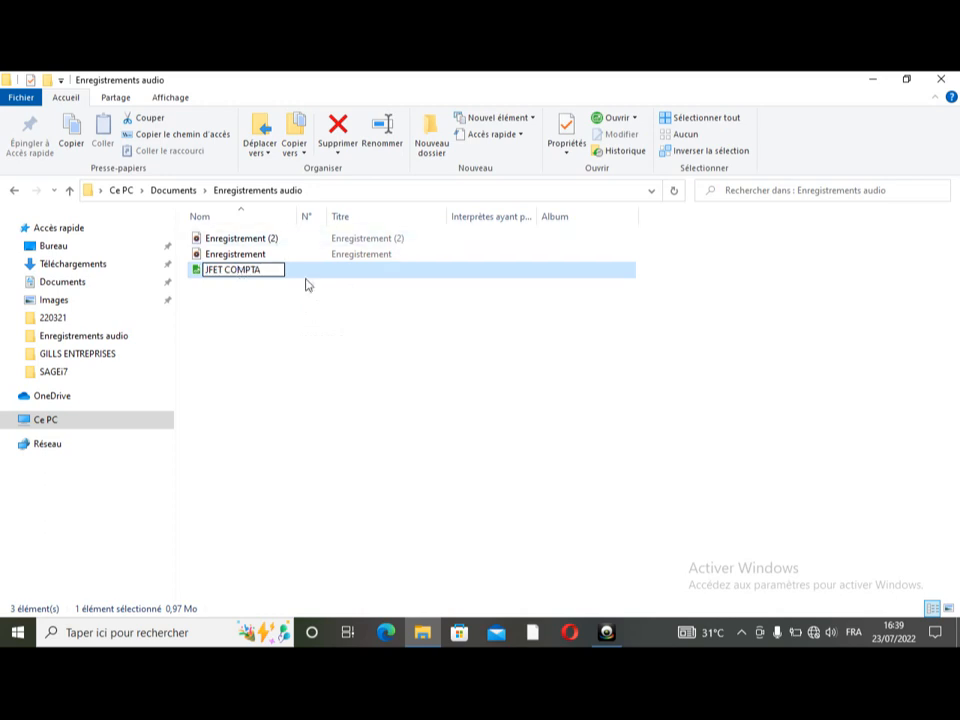
{"action": "key", "text": "Return"}
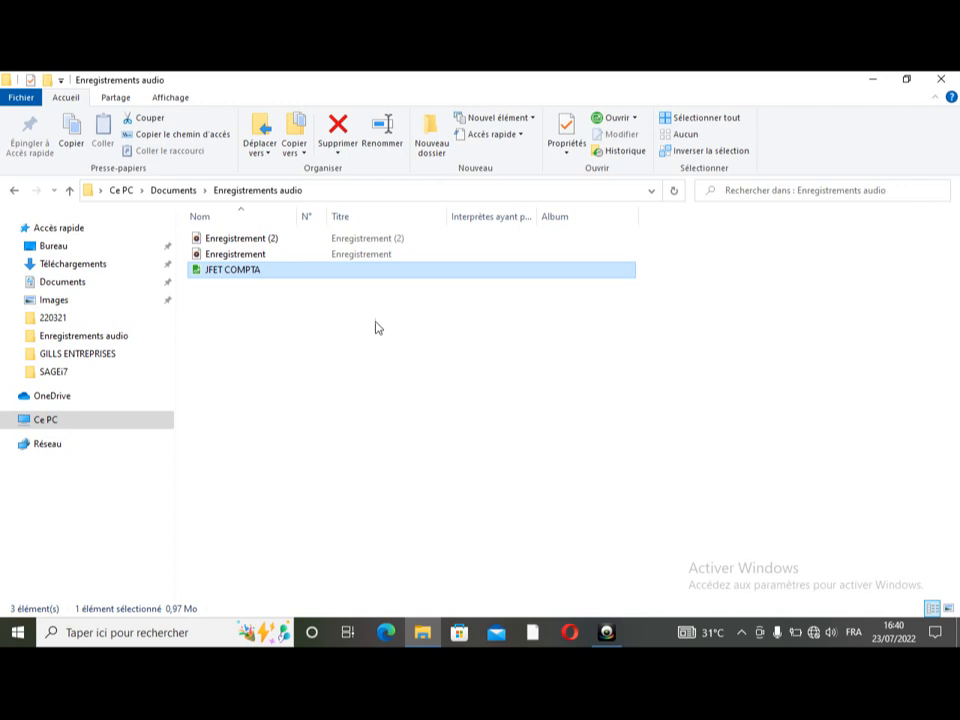
{"action": "left_click", "coordinate": [286, 290]}
{"action": "left_click", "coordinate": [281, 280]}
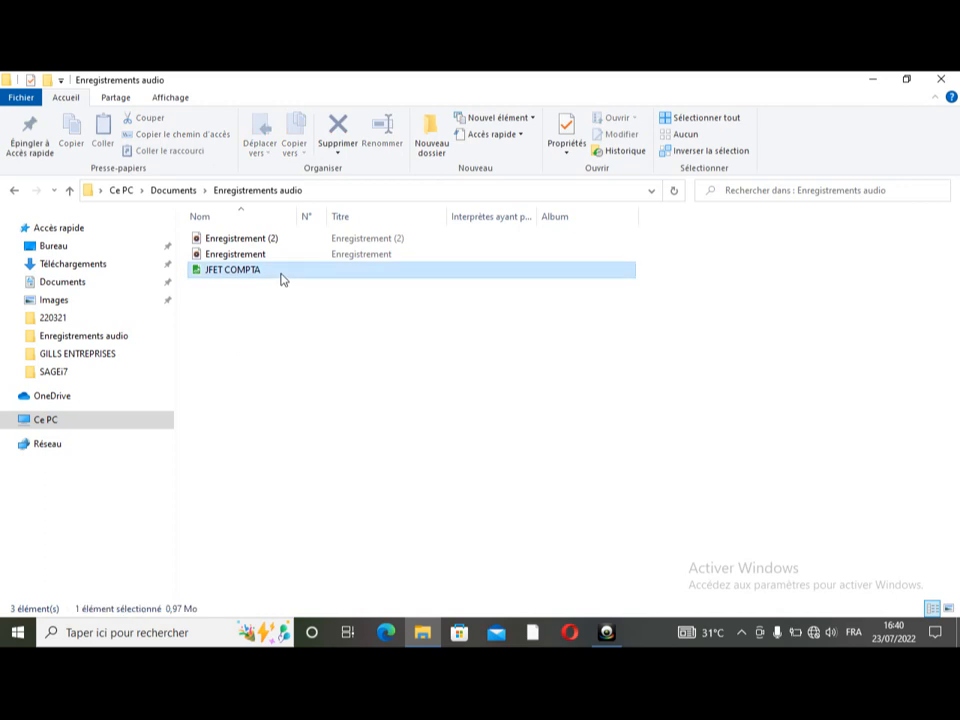
{"action": "double_click", "coordinate": [281, 272]}
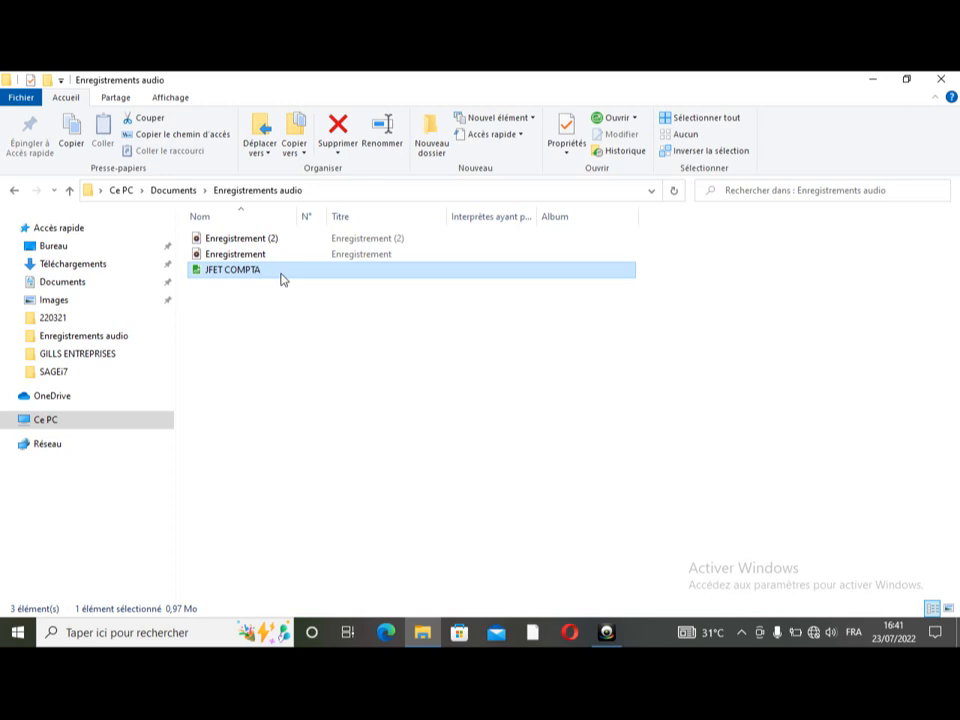
- Open JFET COMPTA as Administrateur, retrying with an empty password after the first is rejected
{"action": "double_click", "coordinate": [281, 279]}
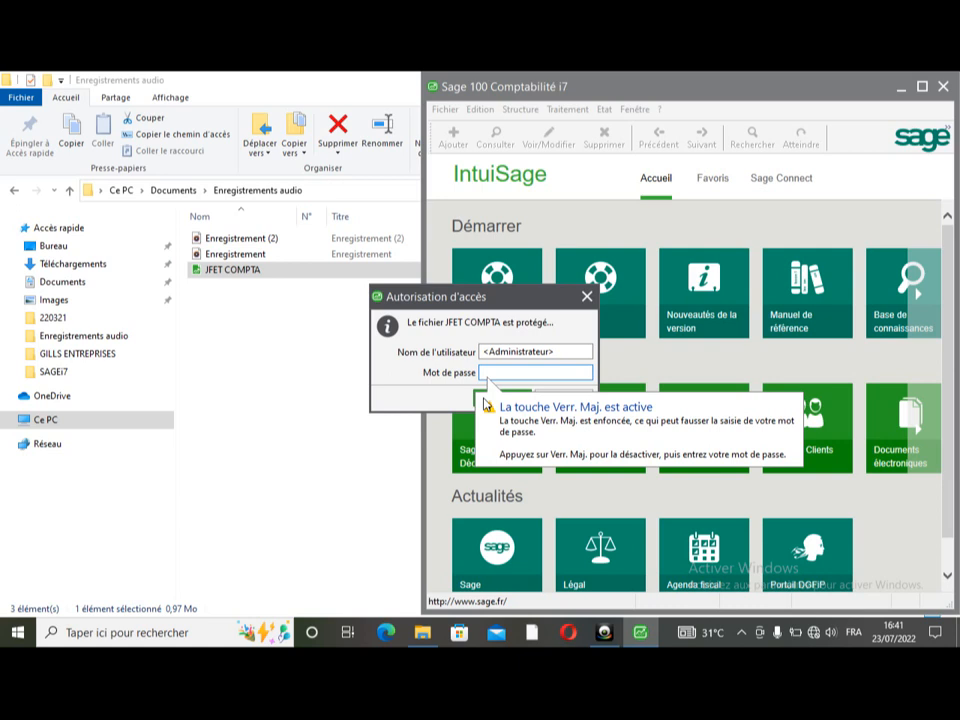
{"action": "key", "text": "Caps_Lock"}
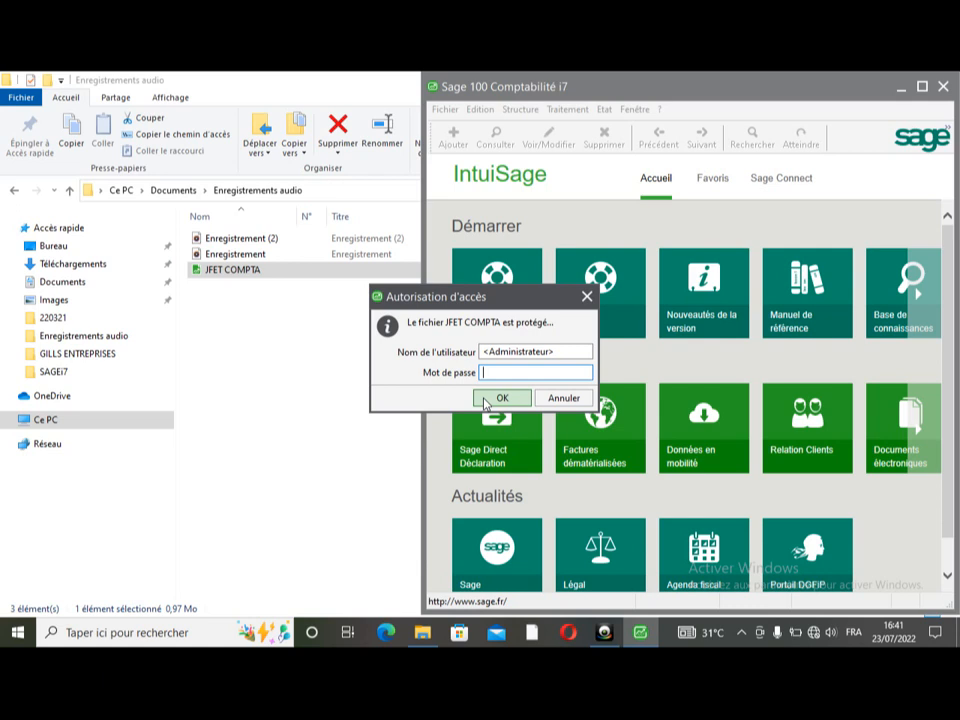
{"action": "key", "text": "Caps_Lock"}
{"action": "type", "text": "••••"}
{"action": "left_click", "coordinate": [486, 400]}
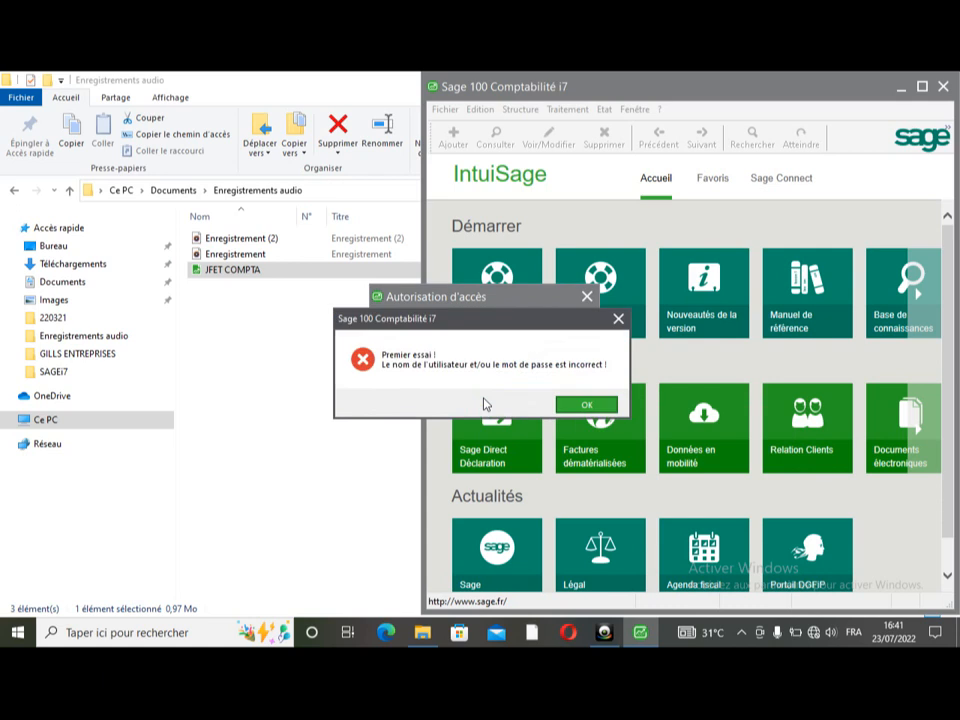
{"action": "key", "text": "Return"}
{"action": "key", "text": "BackSpace"}
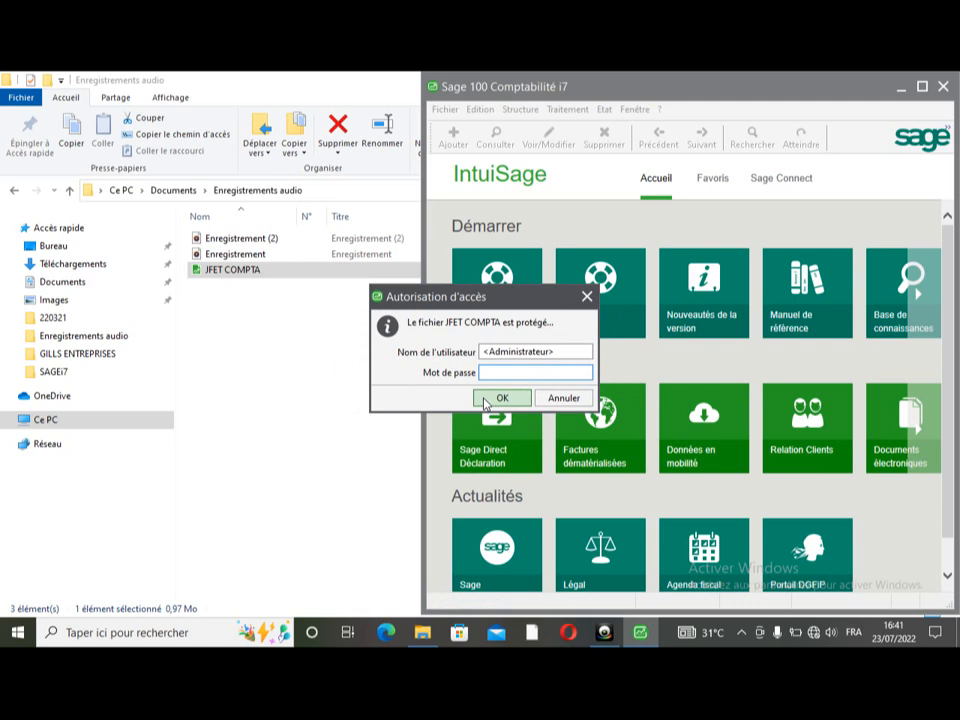
{"action": "left_click", "coordinate": [489, 398]}
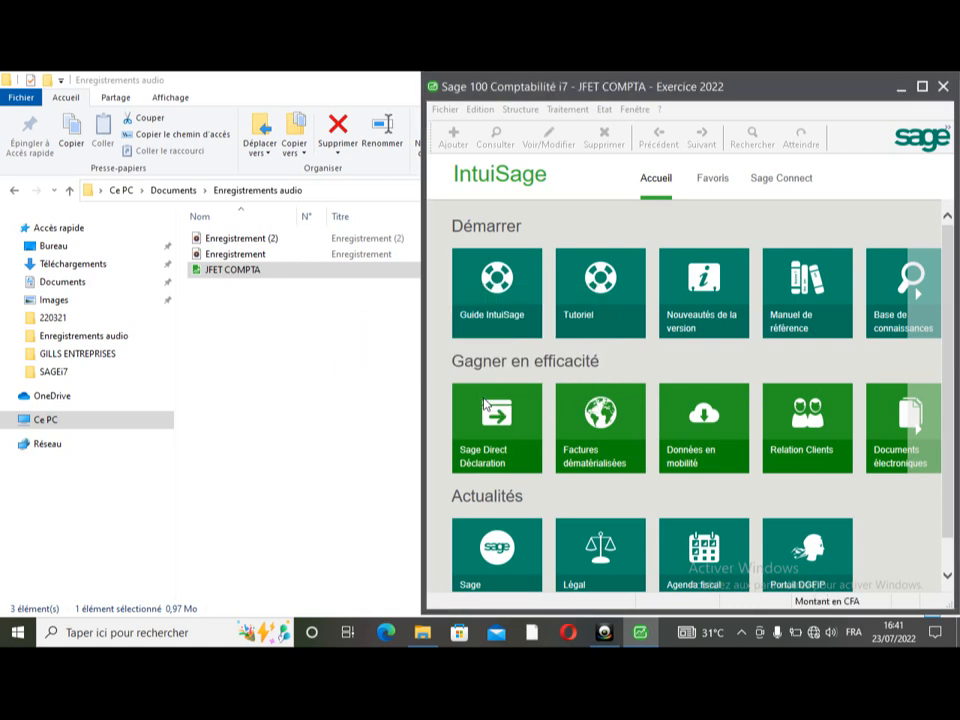
- Maximize the JFET COMPTA window and bring up Fichier > Autorisations d'accès
{"action": "left_click", "coordinate": [923, 87]}
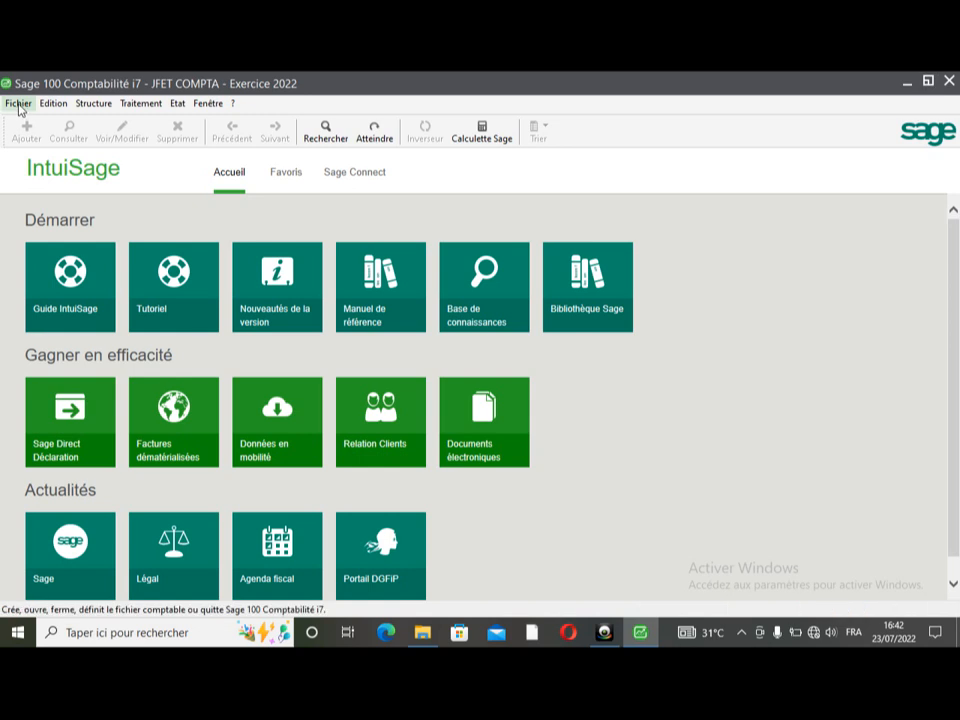
{"action": "left_click", "coordinate": [19, 106]}
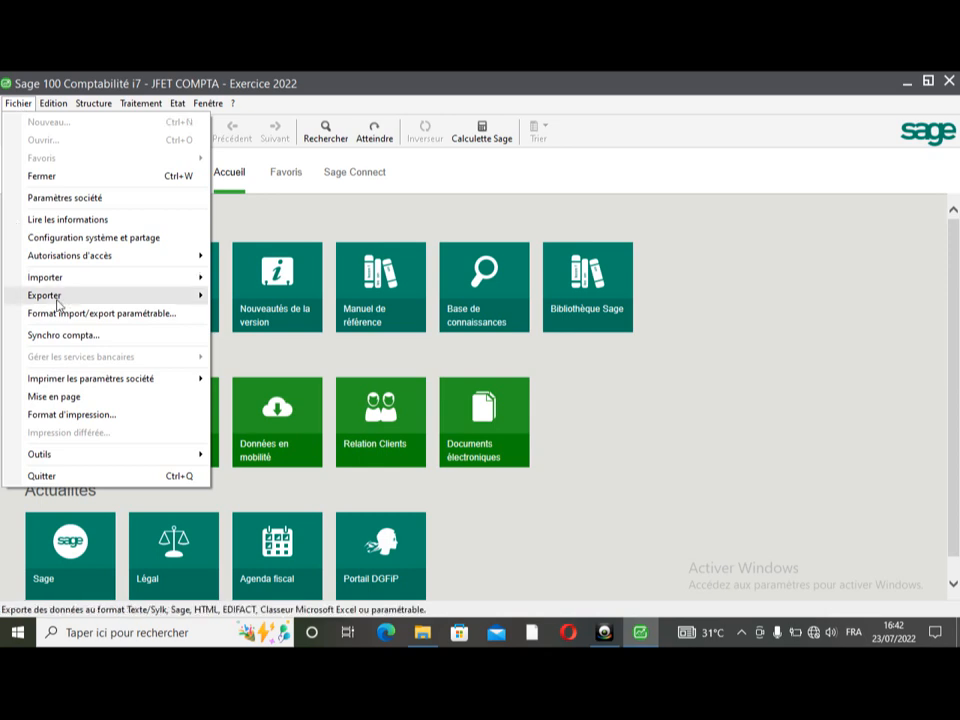
{"action": "mouse_move", "coordinate": [89, 266]}
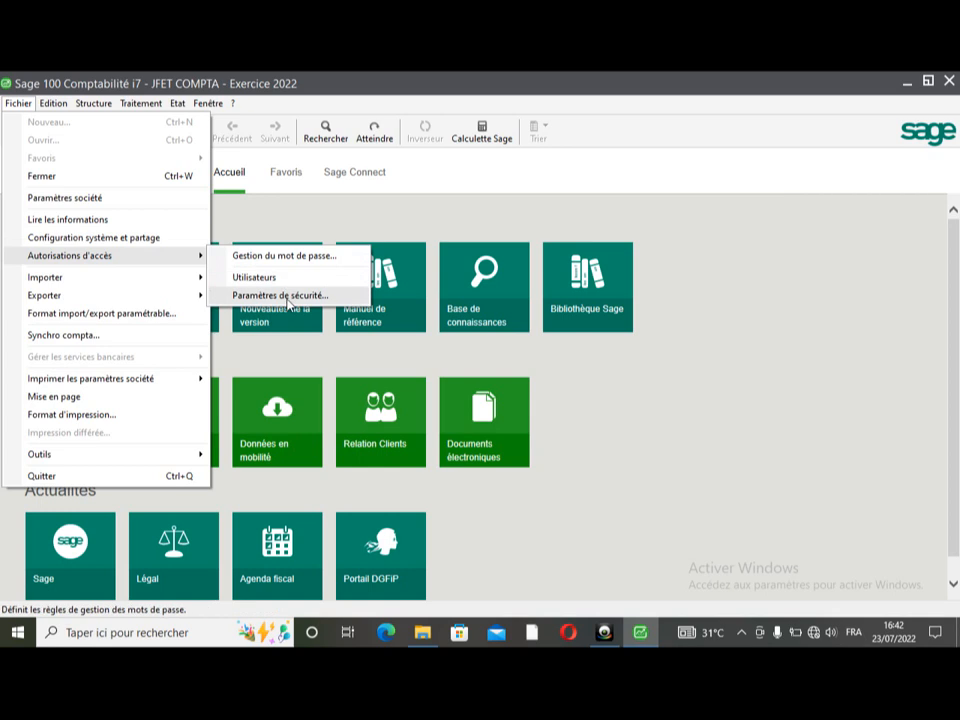
- In Paramètres de sécurité, require passwords of at least 4 characters differing from the user name
{"action": "left_click", "coordinate": [287, 297]}
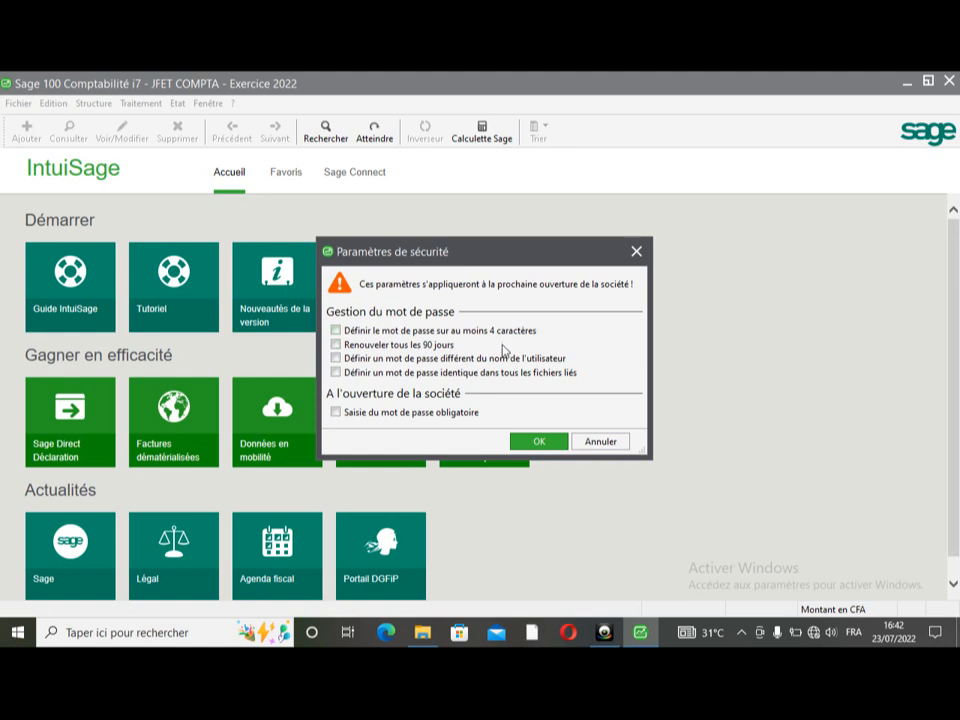
{"action": "left_click", "coordinate": [336, 331]}
{"action": "left_click", "coordinate": [337, 359]}
- Add identical passwords across linked files and mandatory password entry, then confirm the security settings
{"action": "left_click", "coordinate": [337, 373]}
{"action": "left_click", "coordinate": [337, 413]}
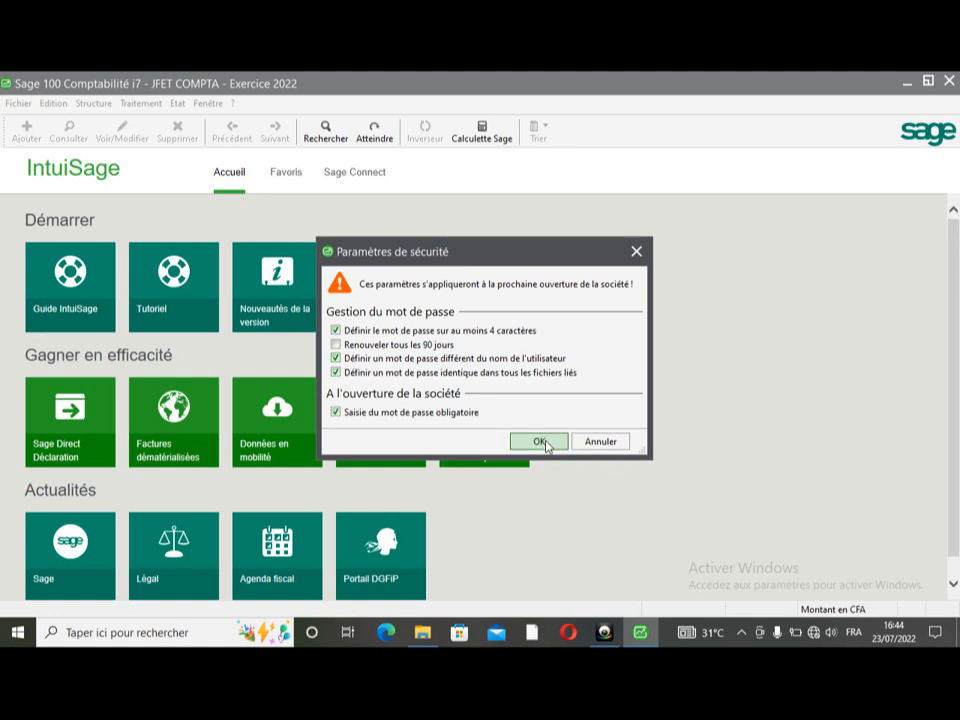
{"action": "left_click", "coordinate": [540, 442]}
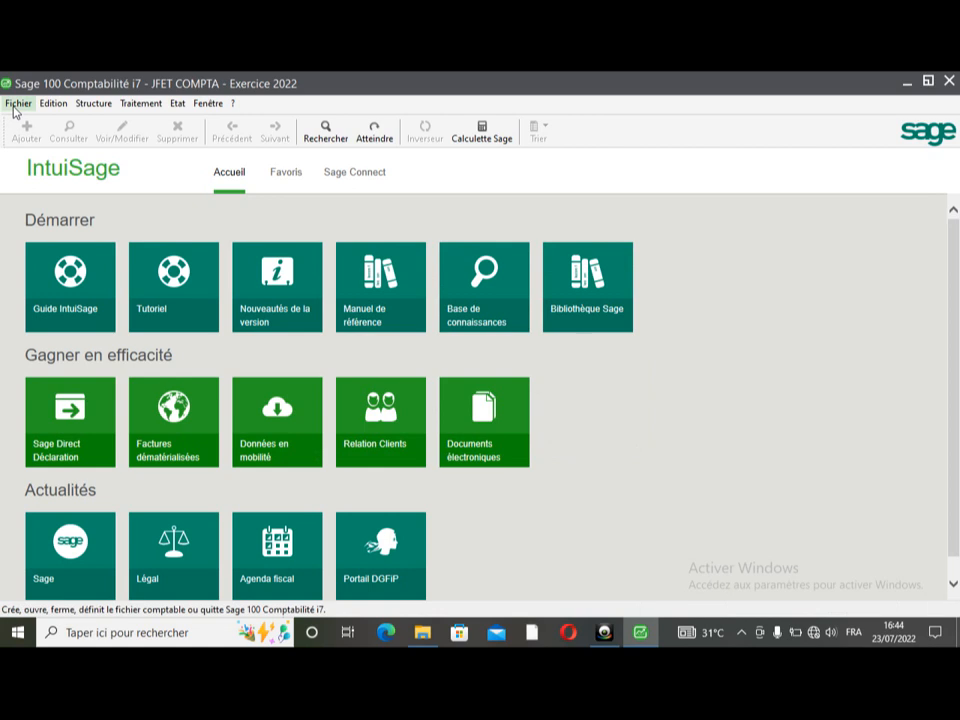
- Go to Fichier > Autorisations d'accès > Utilisateurs and start a new user record
{"action": "left_click", "coordinate": [16, 105]}
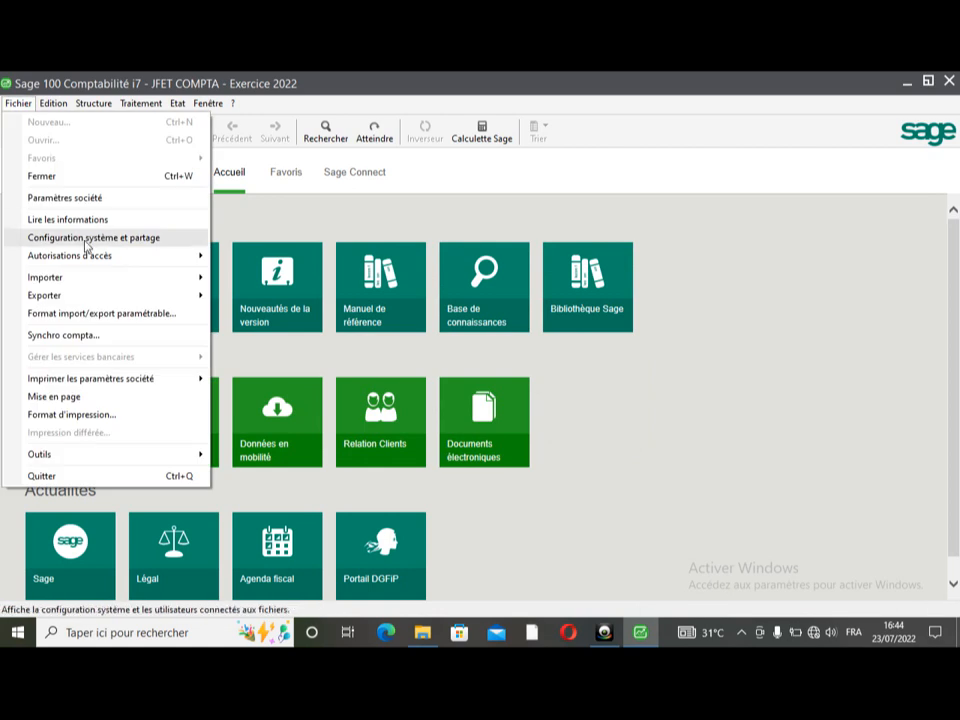
{"action": "mouse_move", "coordinate": [130, 259]}
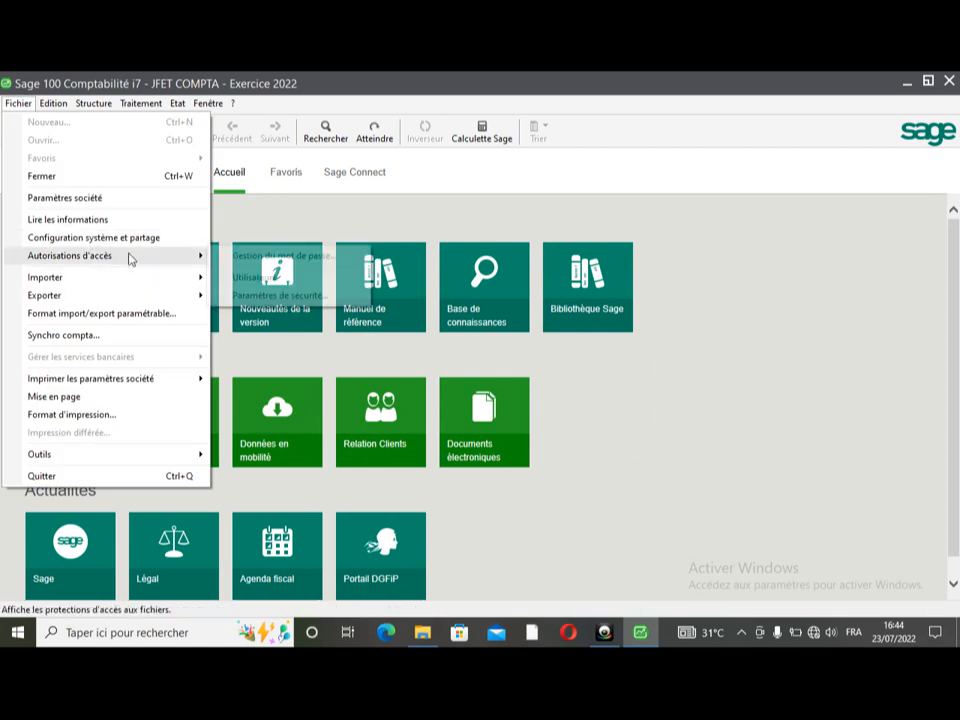
{"action": "left_click", "coordinate": [275, 280]}
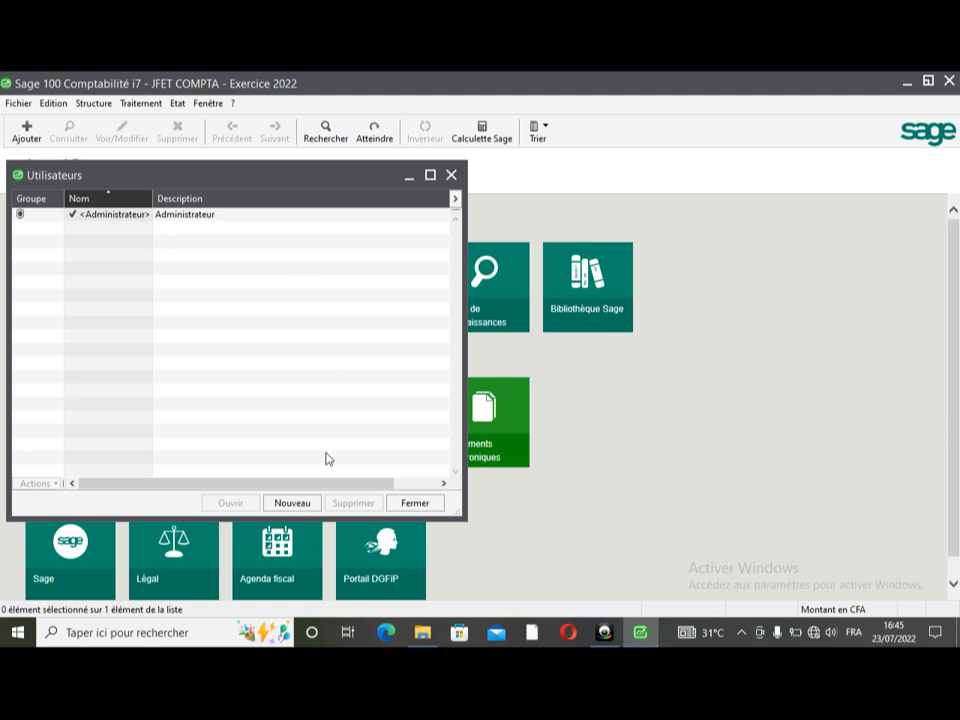
{"action": "left_click", "coordinate": [291, 503]}
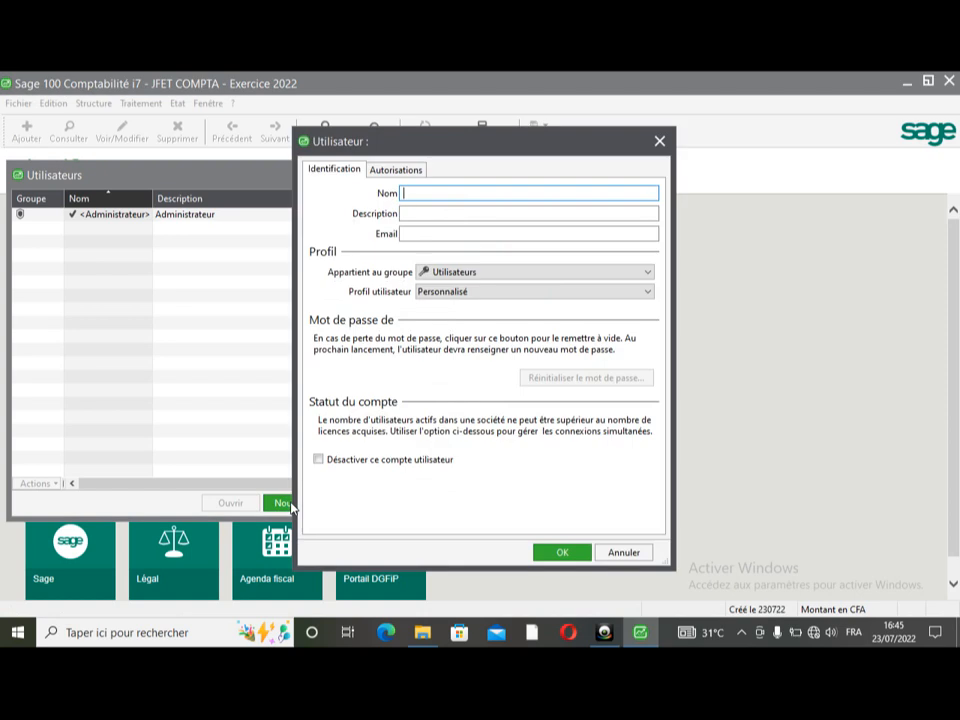
- Enter the user's name, description CHEF COMPTABLE and e-mail, and choose the Administrateurs group
{"action": "type", "text": "FEUJIO"}
{"action": "left_click", "coordinate": [528, 213]}
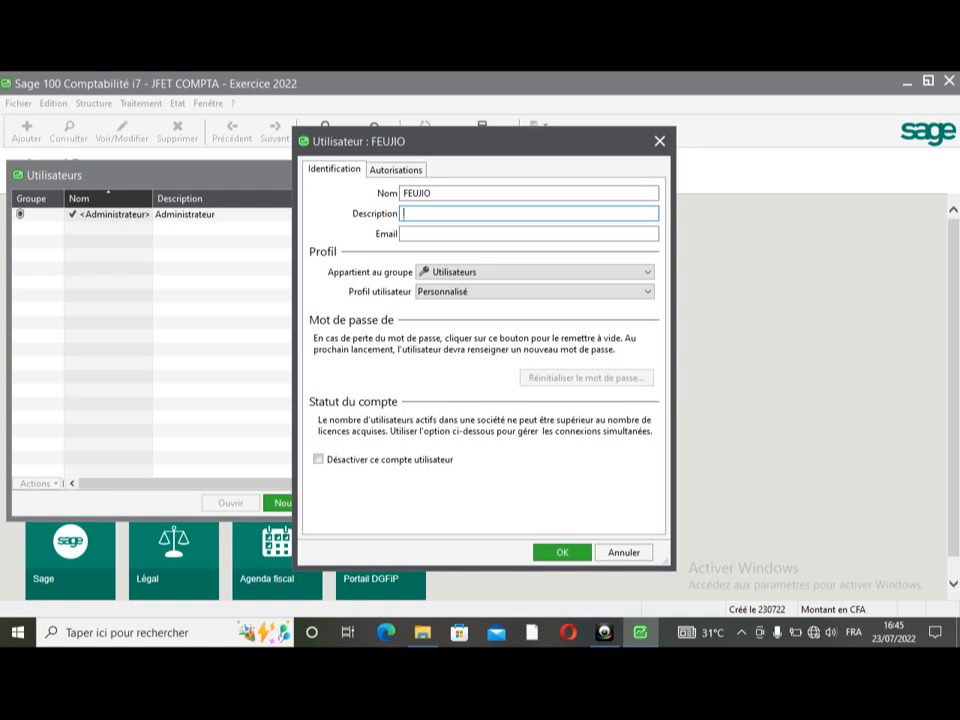
{"action": "type", "text": "CHEF COMPTABLE"}
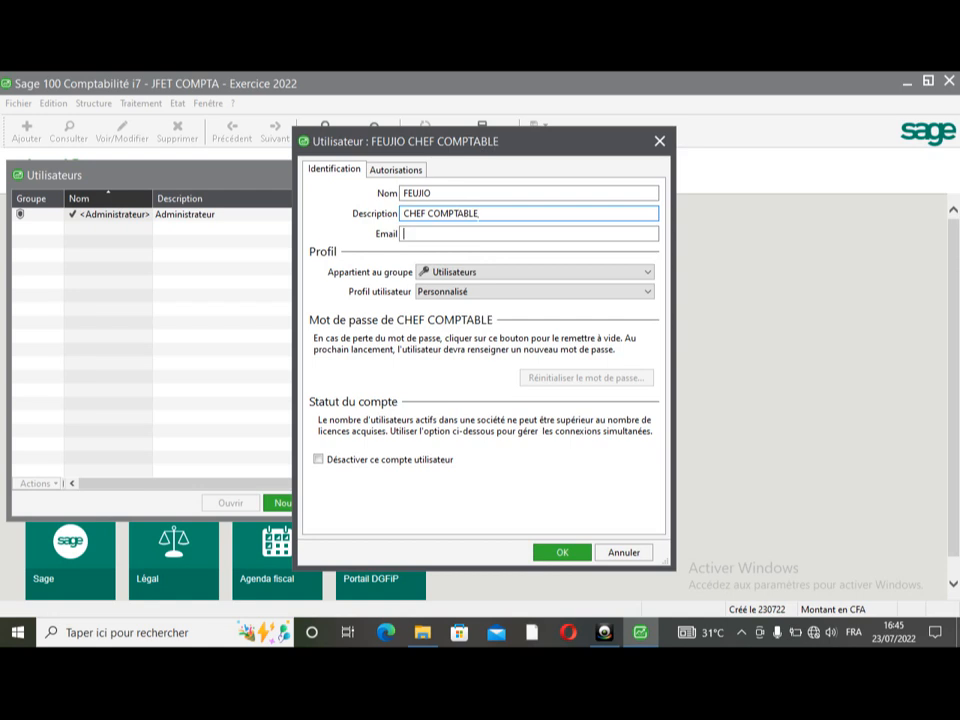
{"action": "key", "text": "Tab"}
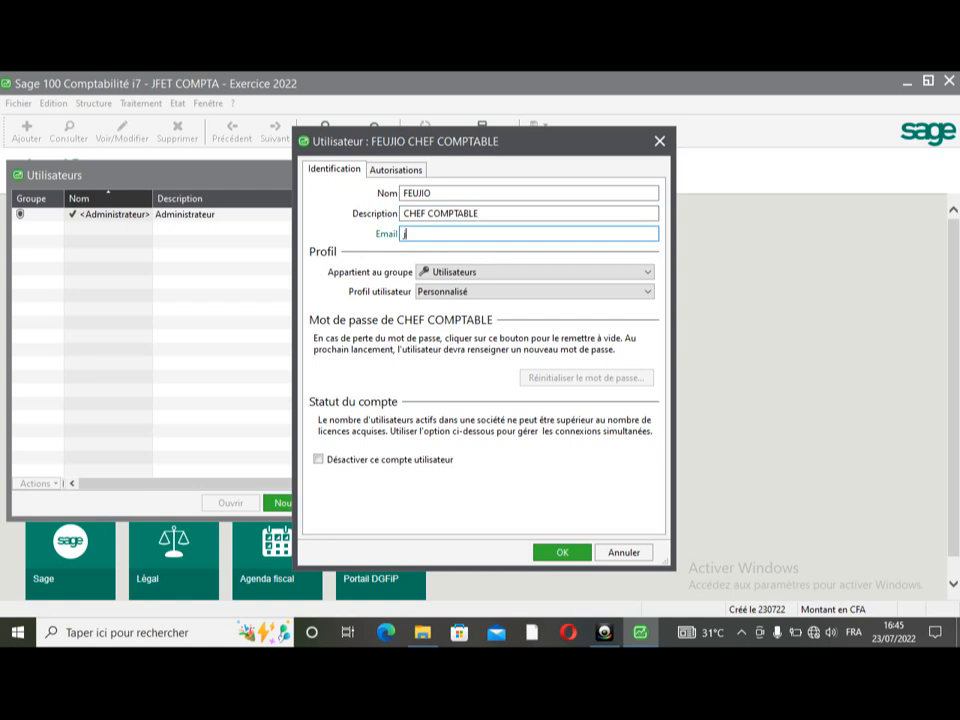
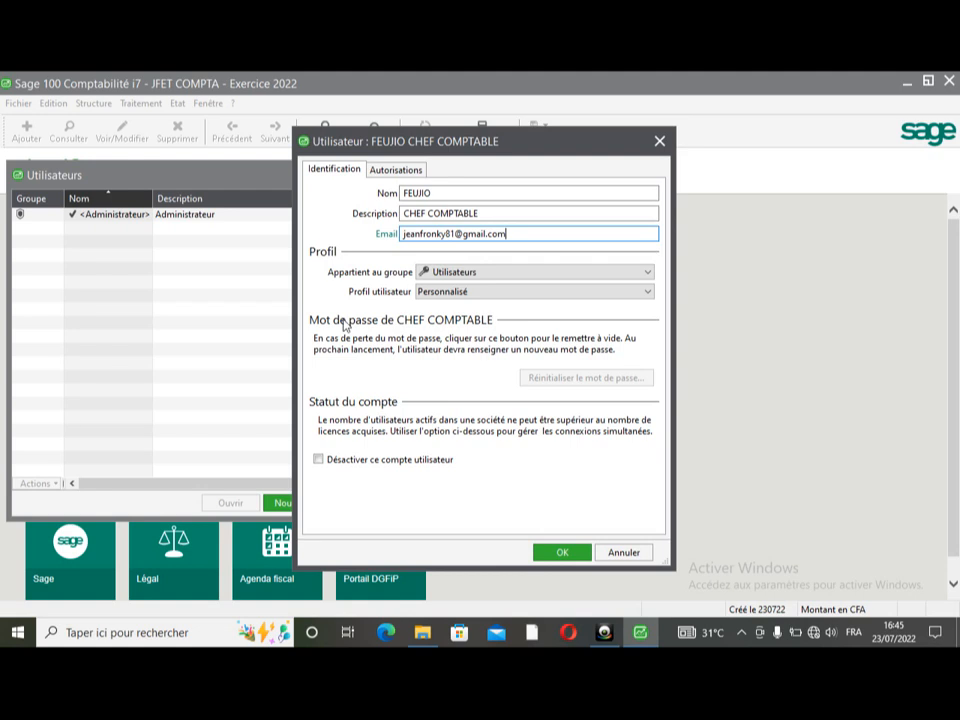
{"action": "left_click", "coordinate": [648, 274]}
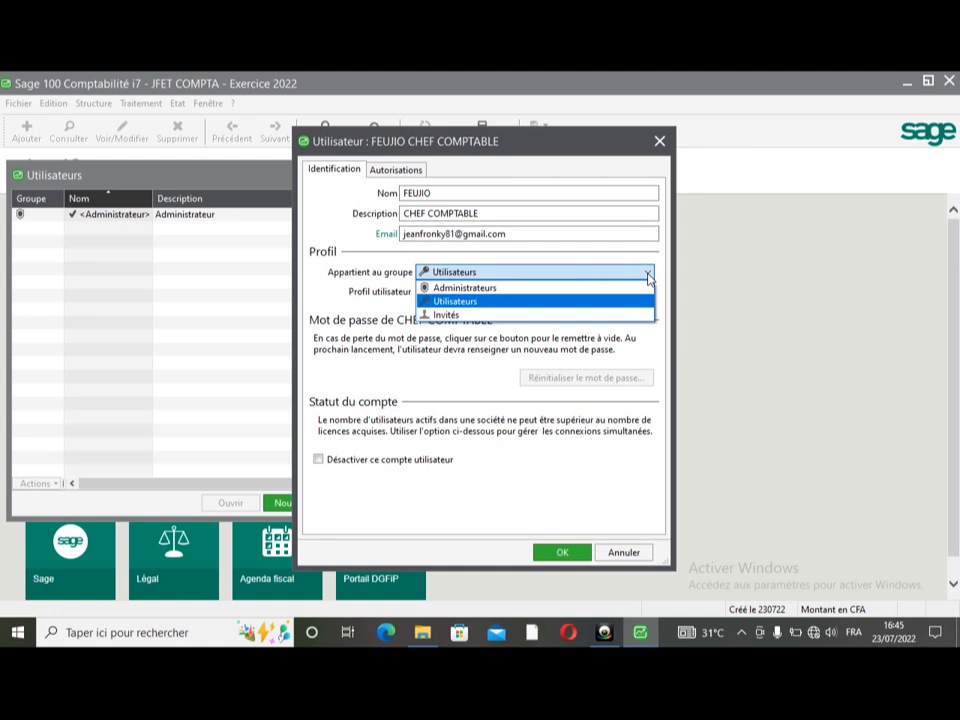
{"action": "left_click", "coordinate": [490, 289]}
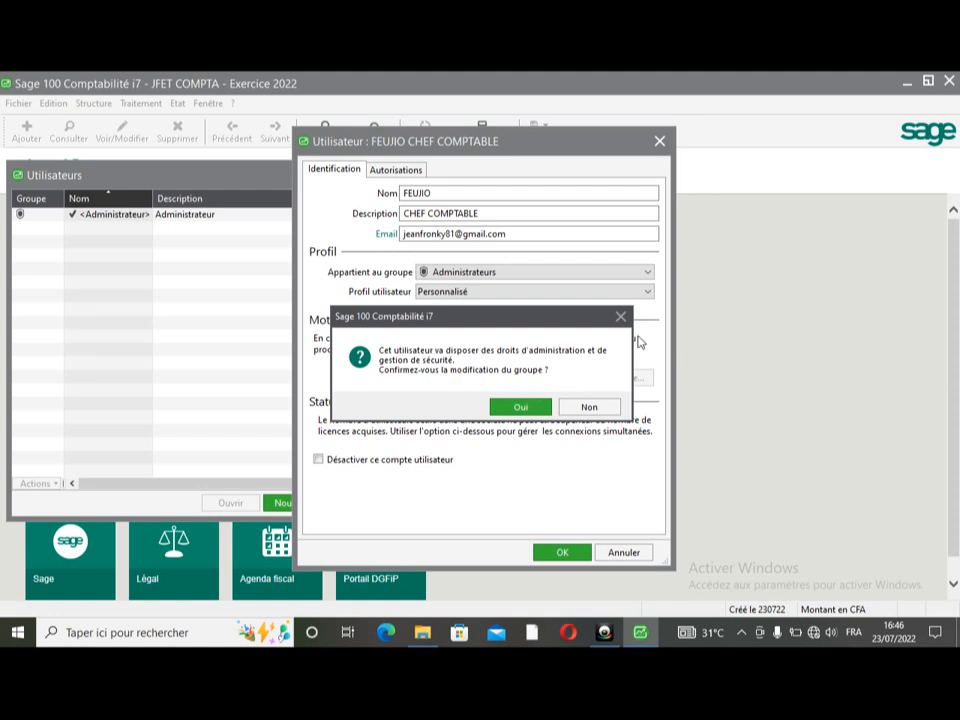
- Decline administrator rights to stay in Utilisateurs and set the user profile to Personnalisé
{"action": "left_click", "coordinate": [601, 406]}
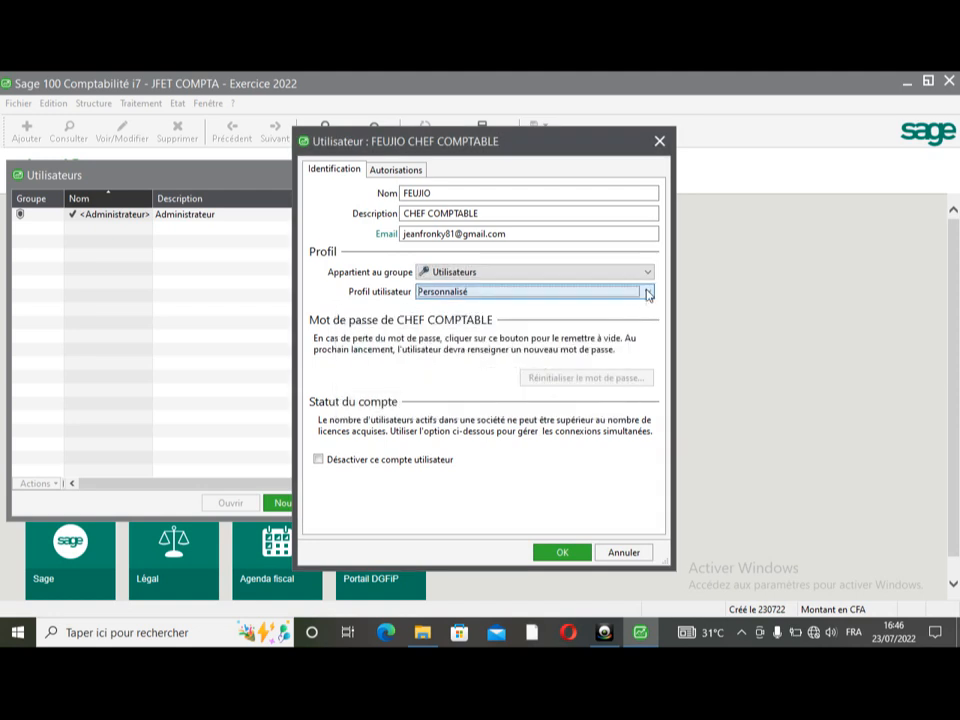
{"action": "left_click", "coordinate": [647, 292]}
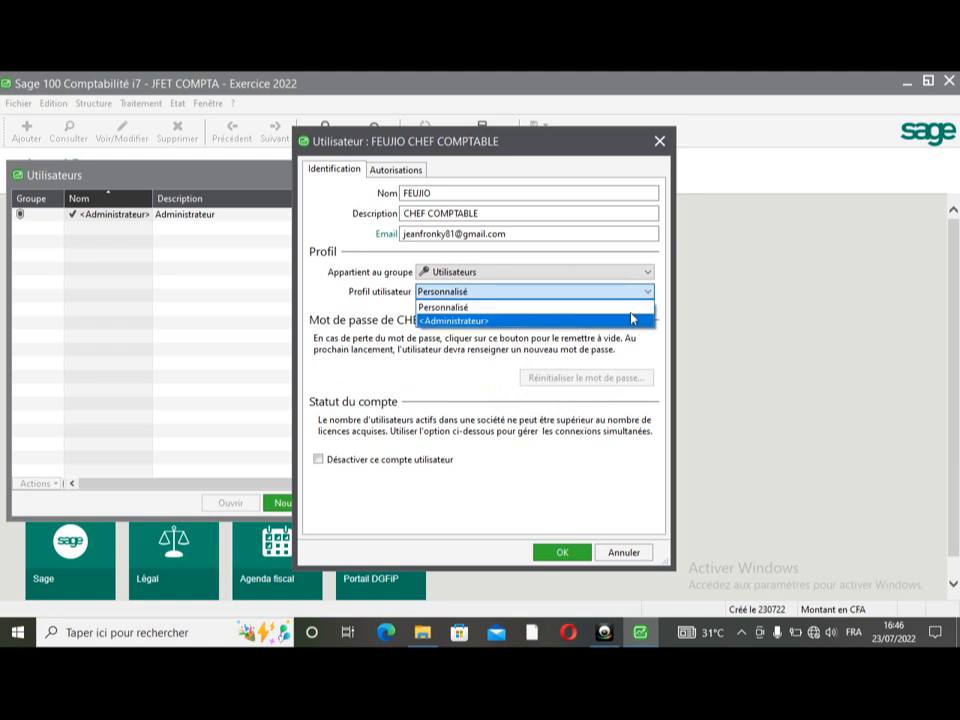
{"action": "left_click", "coordinate": [633, 309]}
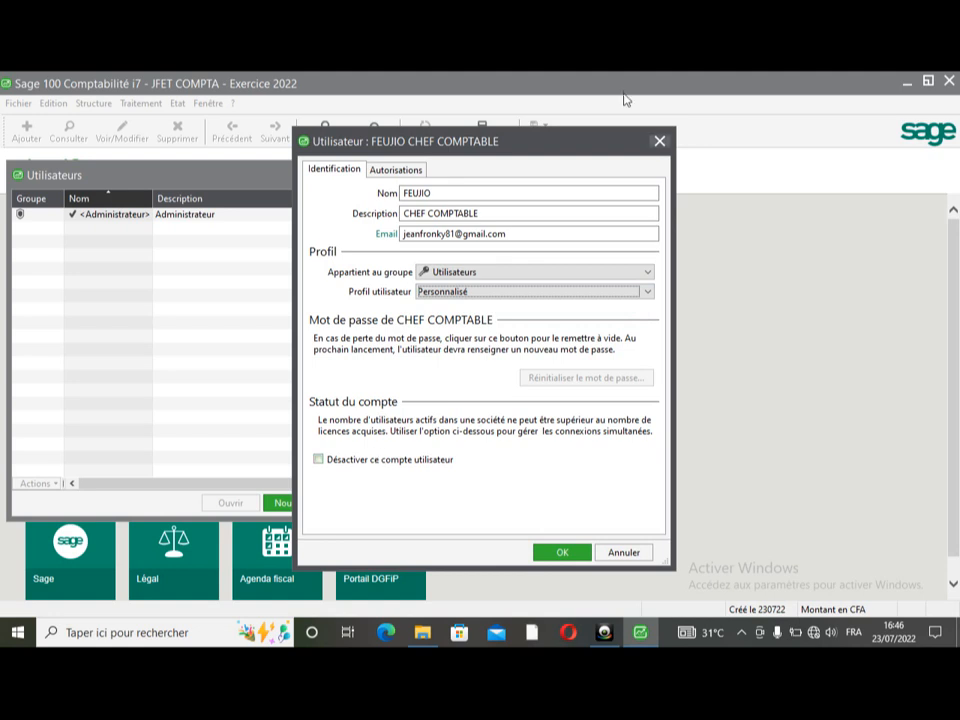
- In the Autorisations tab, expand Structure and set Plan comptable to Tout interdire
{"action": "left_click", "coordinate": [399, 170]}
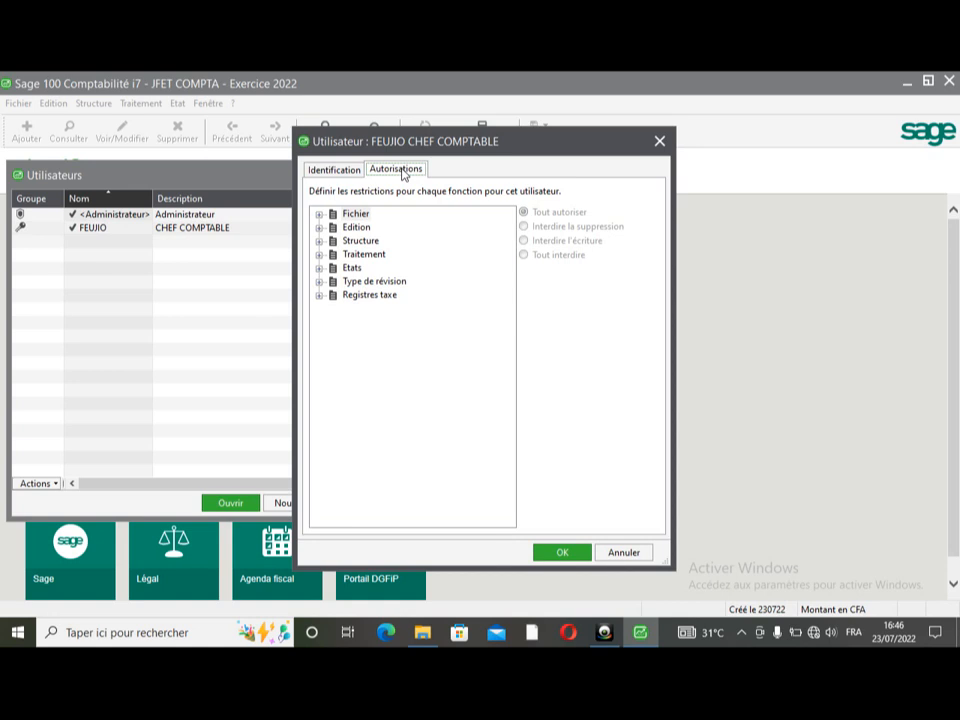
{"action": "left_click", "coordinate": [348, 248]}
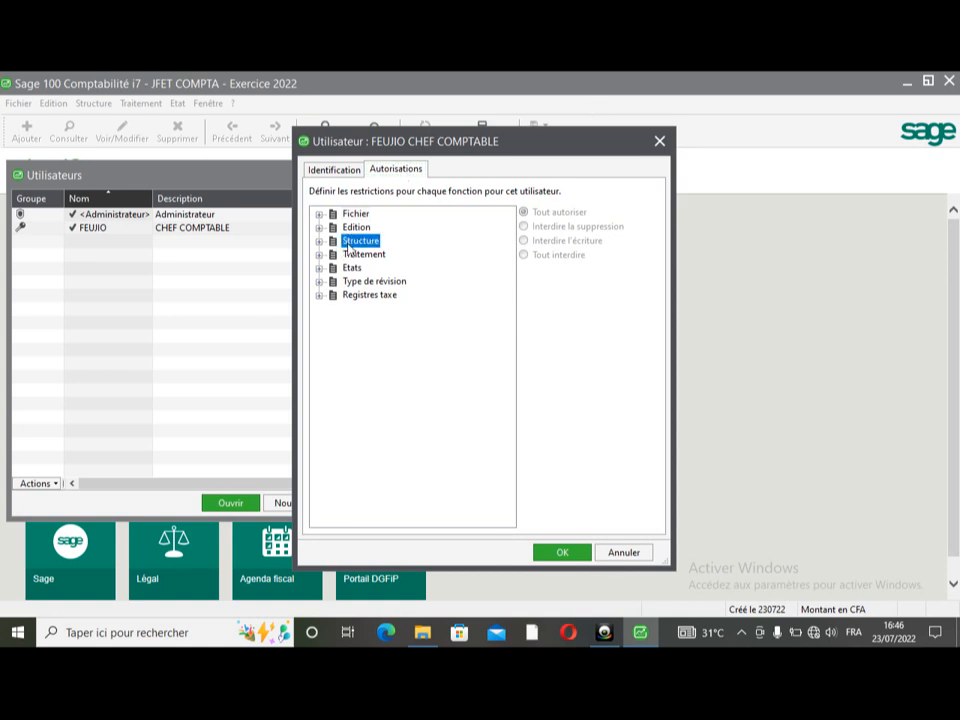
{"action": "double_click", "coordinate": [348, 248]}
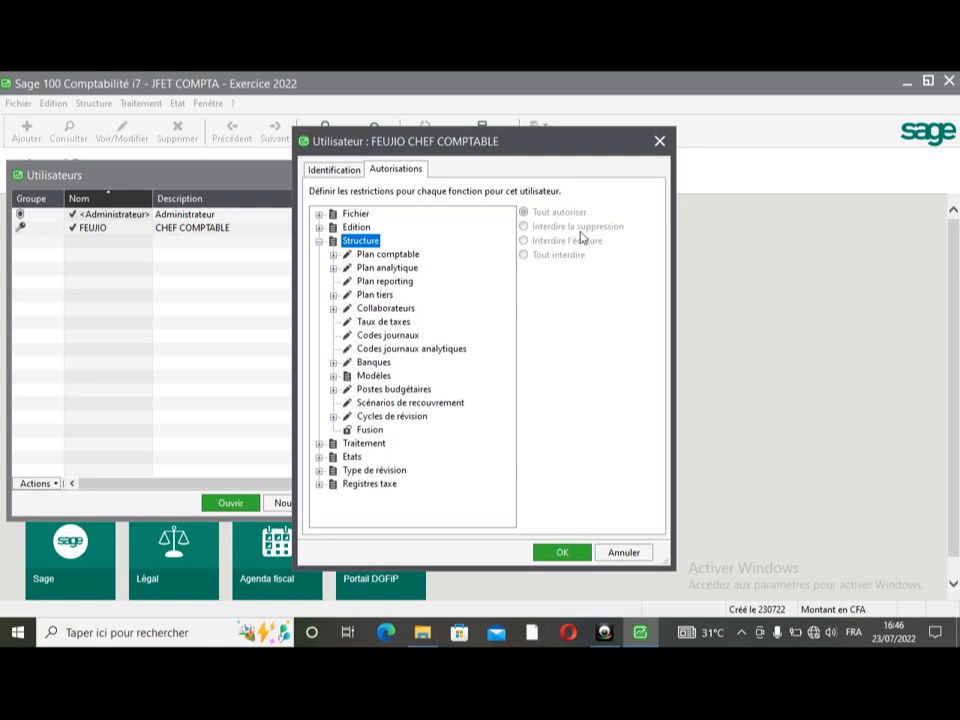
{"action": "left_click", "coordinate": [388, 254]}
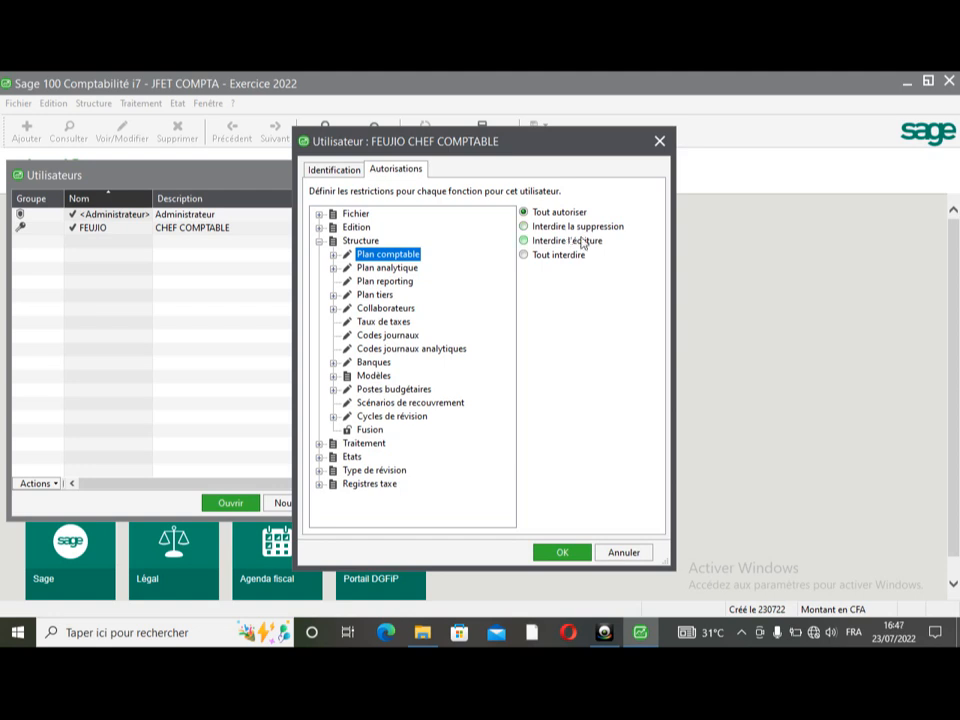
{"action": "left_click", "coordinate": [586, 229]}
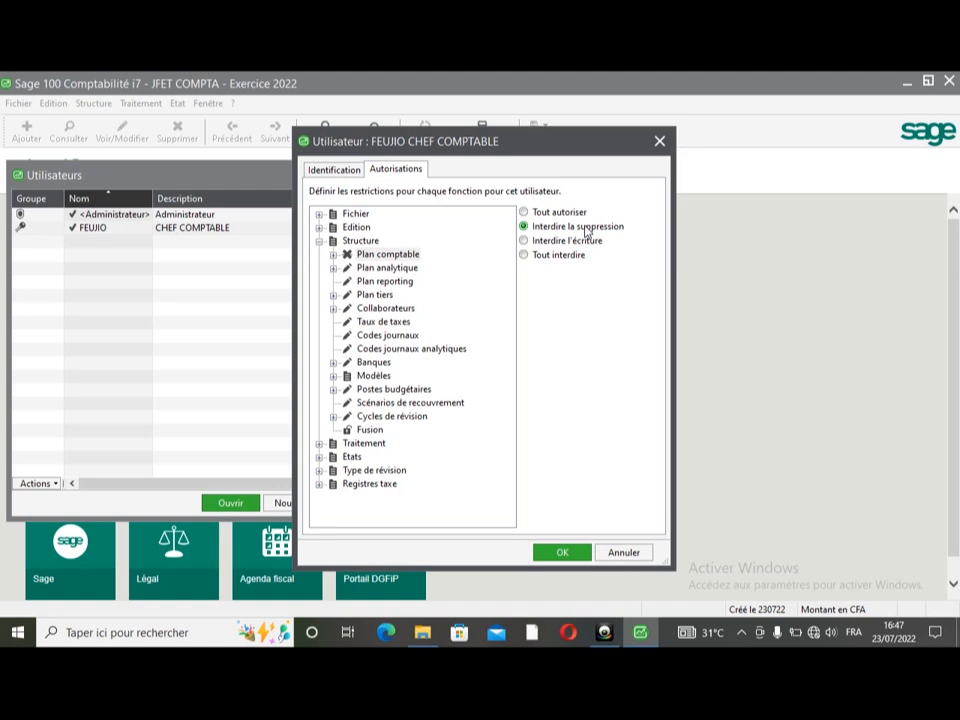
{"action": "left_click", "coordinate": [577, 242]}
{"action": "left_click", "coordinate": [564, 263]}
- Set Plan tiers to Interdire l'écriture and Codes journaux to Tout interdire
{"action": "left_click", "coordinate": [387, 297]}
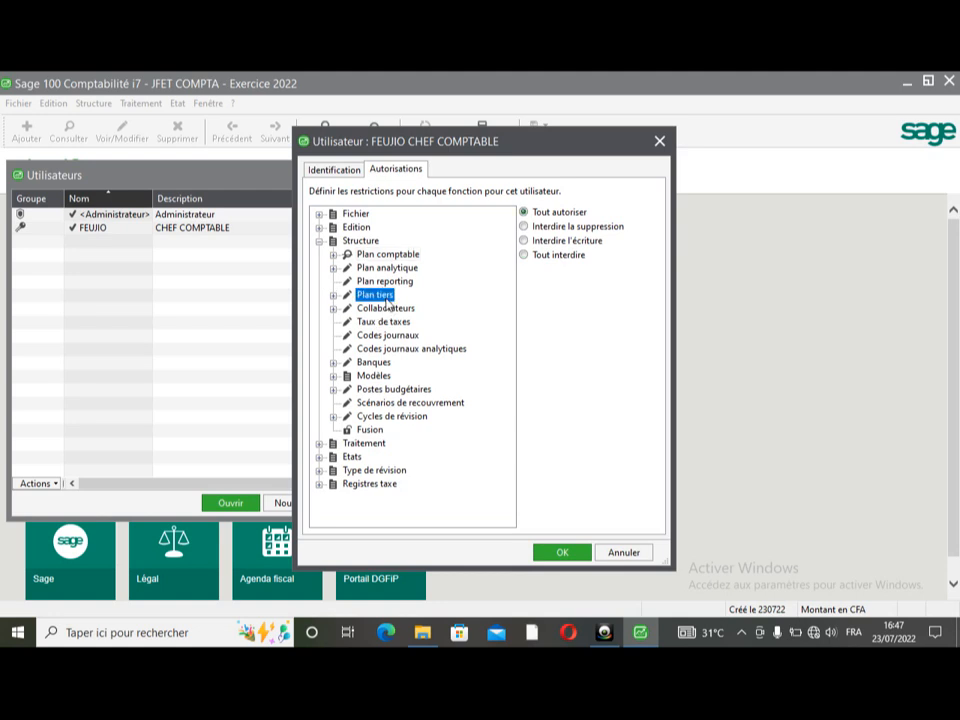
{"action": "left_click", "coordinate": [575, 243]}
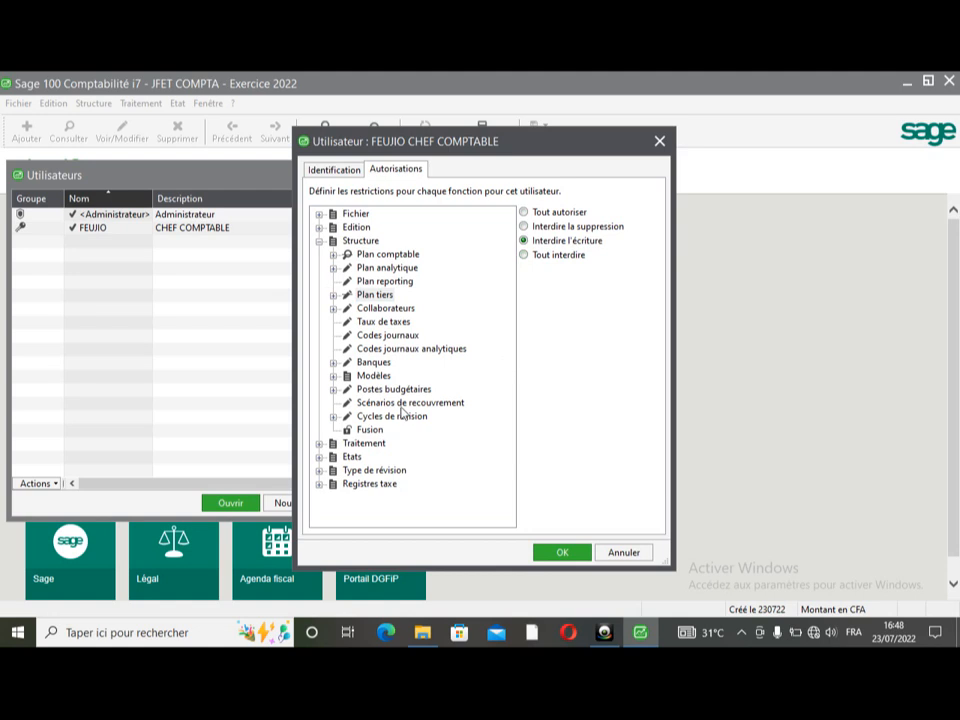
{"action": "left_click", "coordinate": [387, 335]}
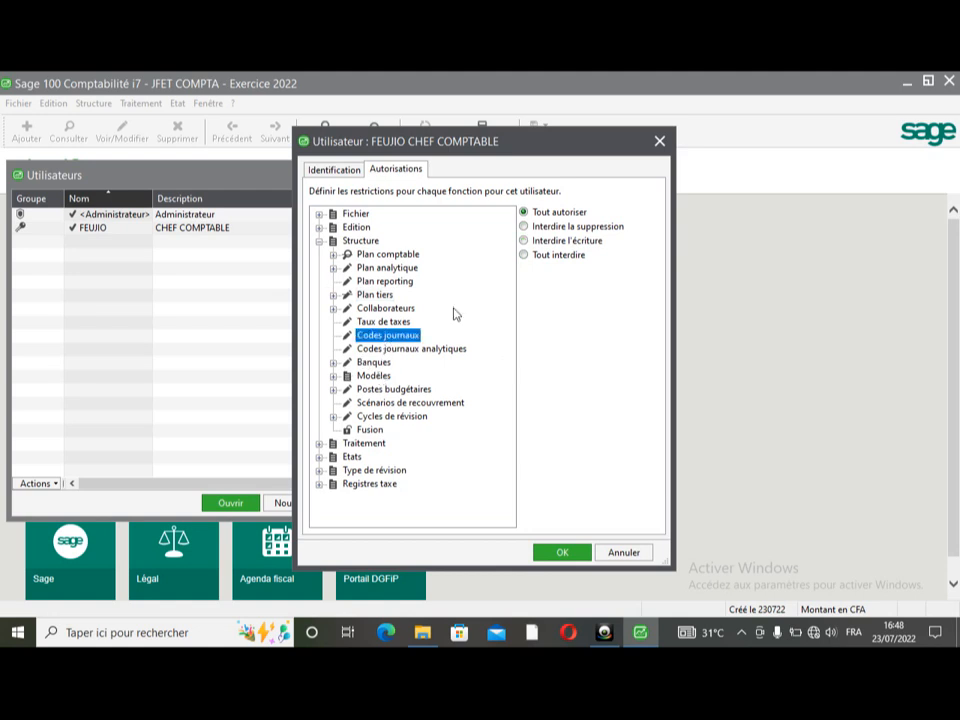
{"action": "left_click", "coordinate": [571, 259]}
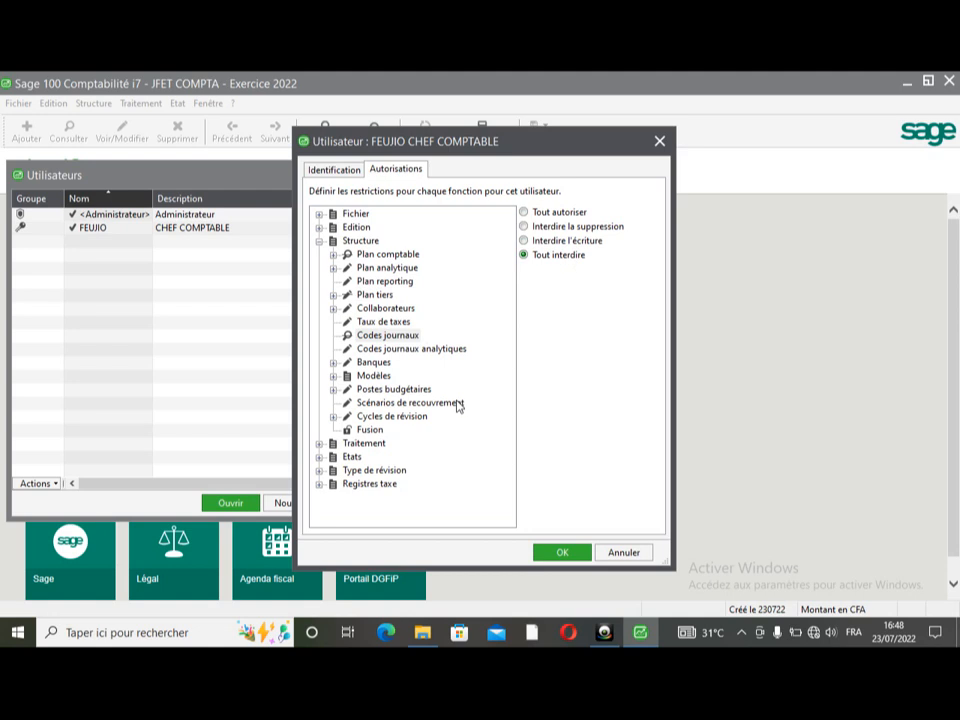
{"action": "left_click", "coordinate": [363, 443]}
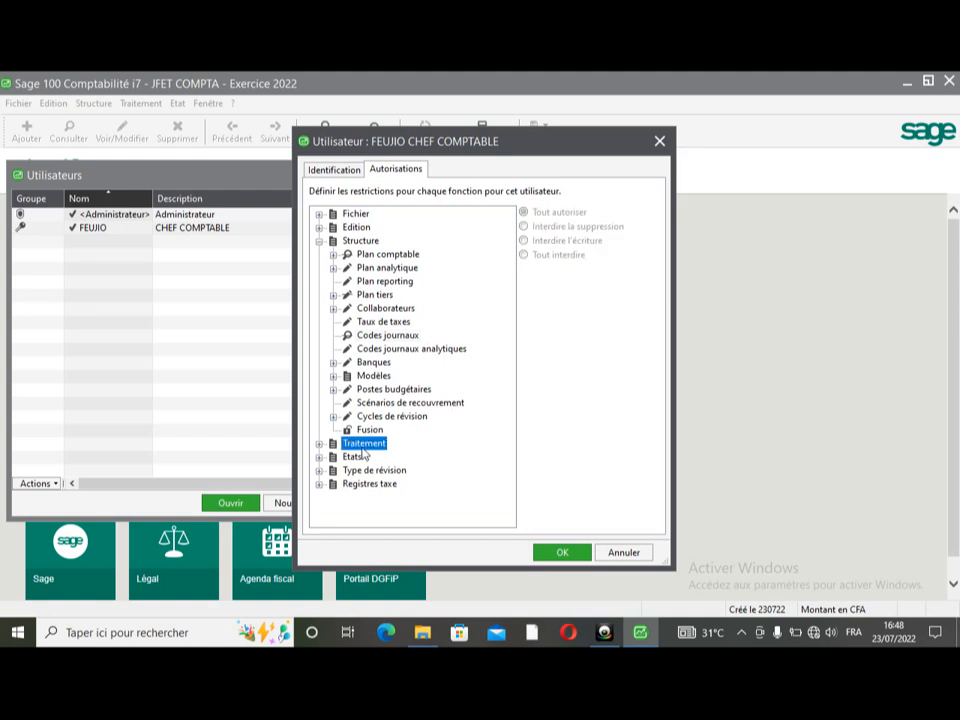
- Under Traitement, forbid deletion in Journaux de saisie and block Règlement des tiers entirely
{"action": "double_click", "coordinate": [363, 443]}
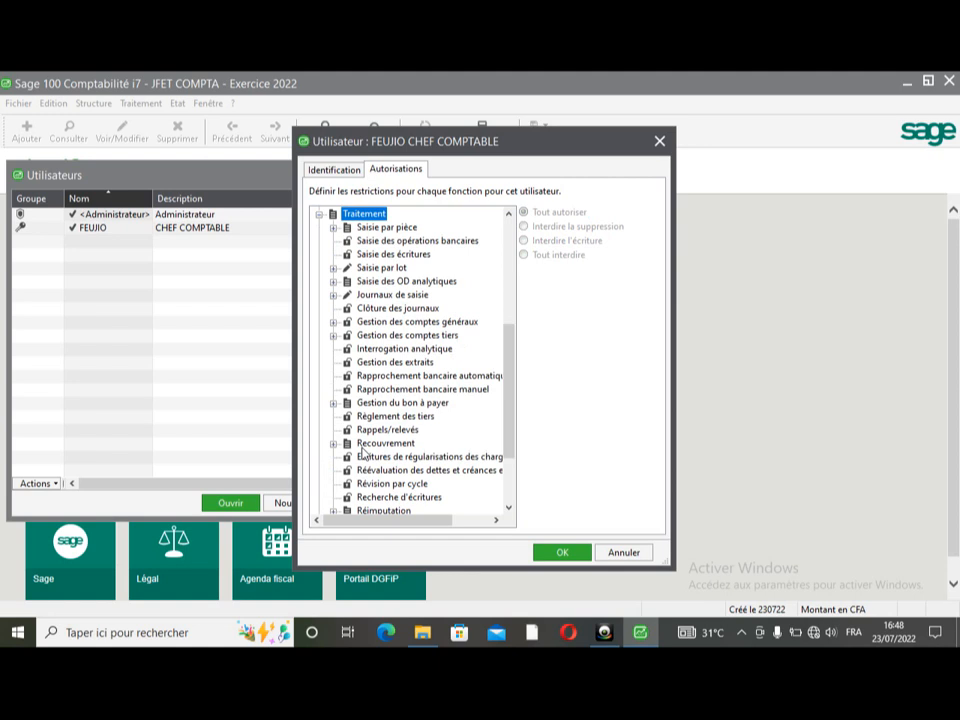
{"action": "left_click", "coordinate": [400, 295]}
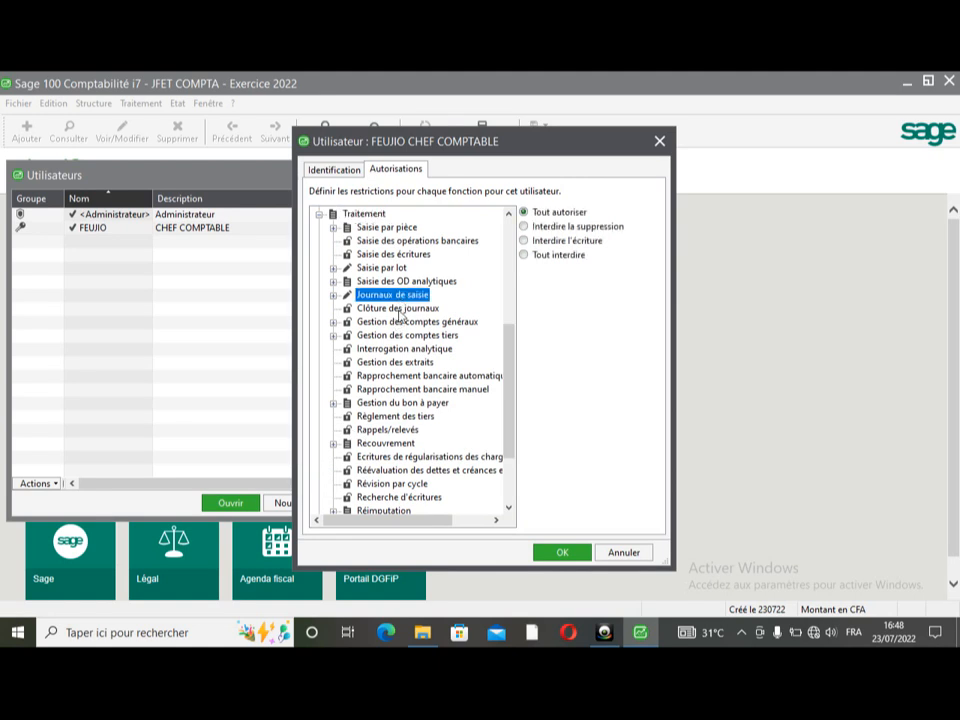
{"action": "left_click", "coordinate": [545, 226]}
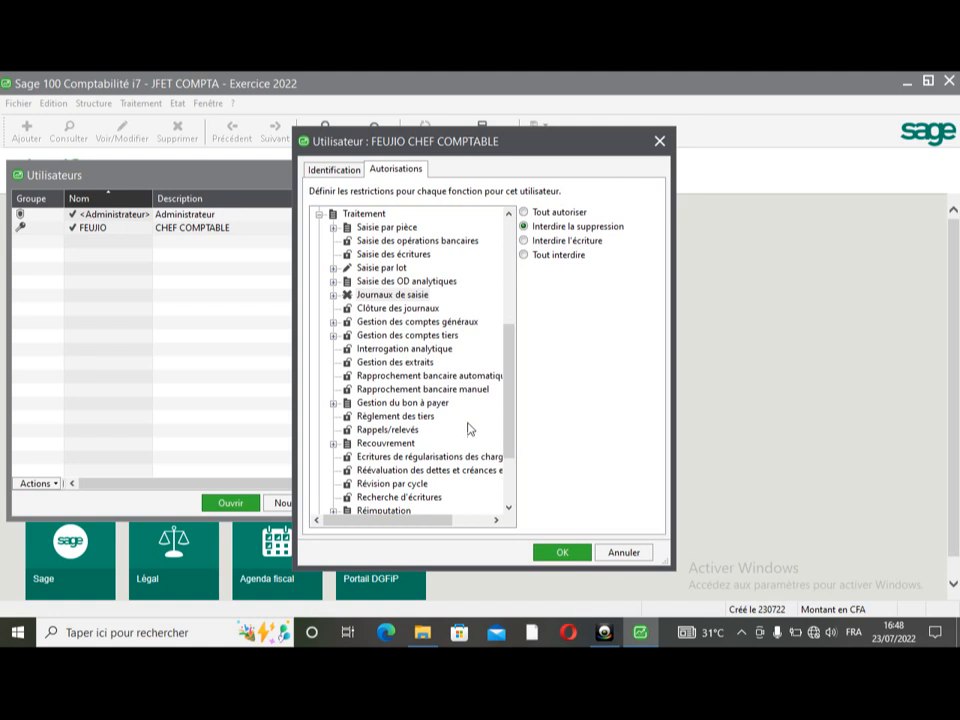
{"action": "left_click", "coordinate": [409, 418]}
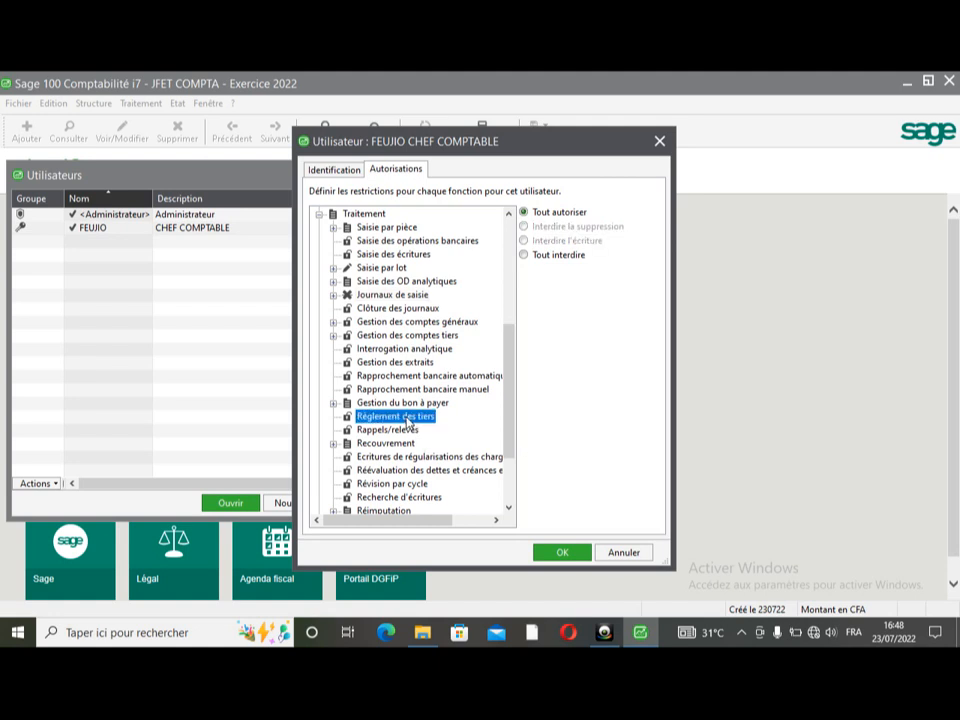
{"action": "left_click", "coordinate": [552, 258]}
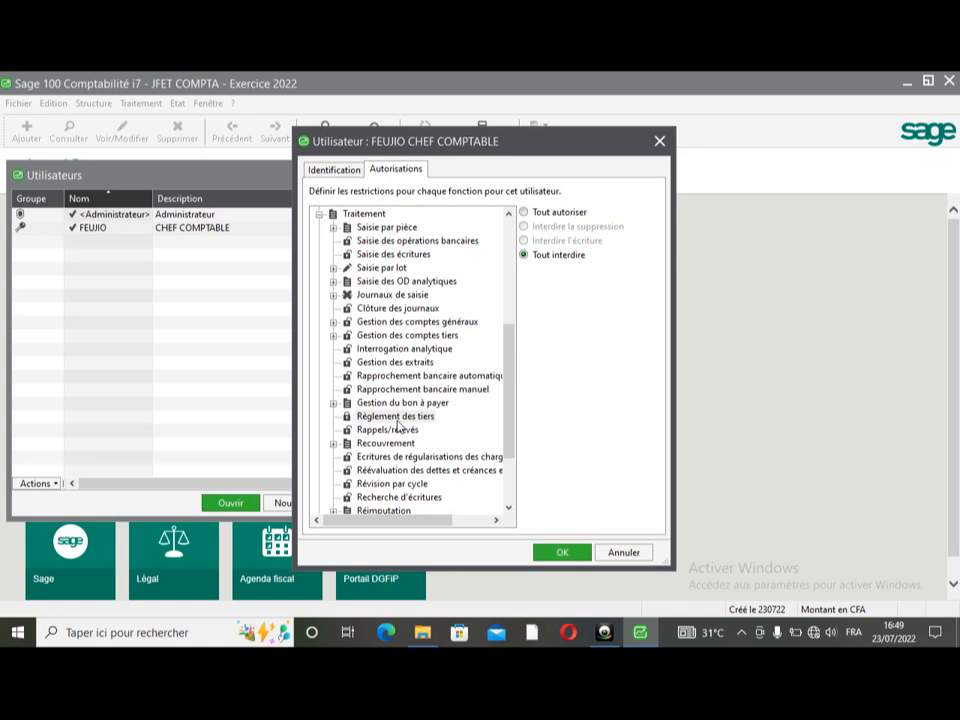
{"action": "left_click", "coordinate": [390, 296]}
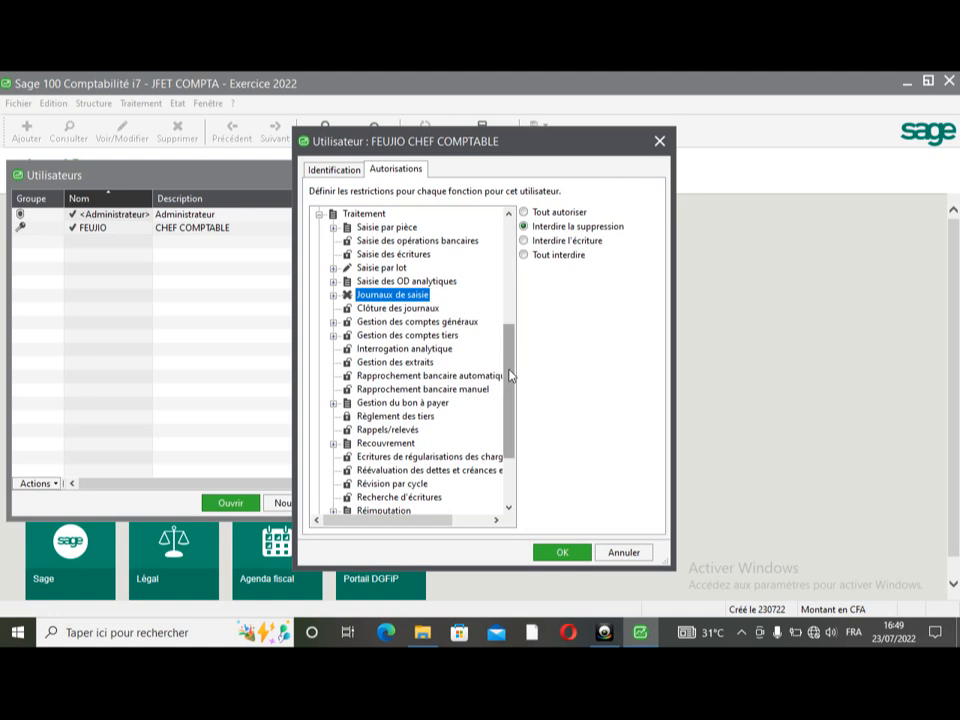
- Review the Plan comptable, Codes journaux and Plan tiers restrictions, then save the user
{"action": "left_click_drag", "start_coordinate": [510, 375], "coordinate": [507, 303]}
{"action": "scroll", "coordinate": [502, 297], "scroll_direction": "up", "scroll_amount": 3}
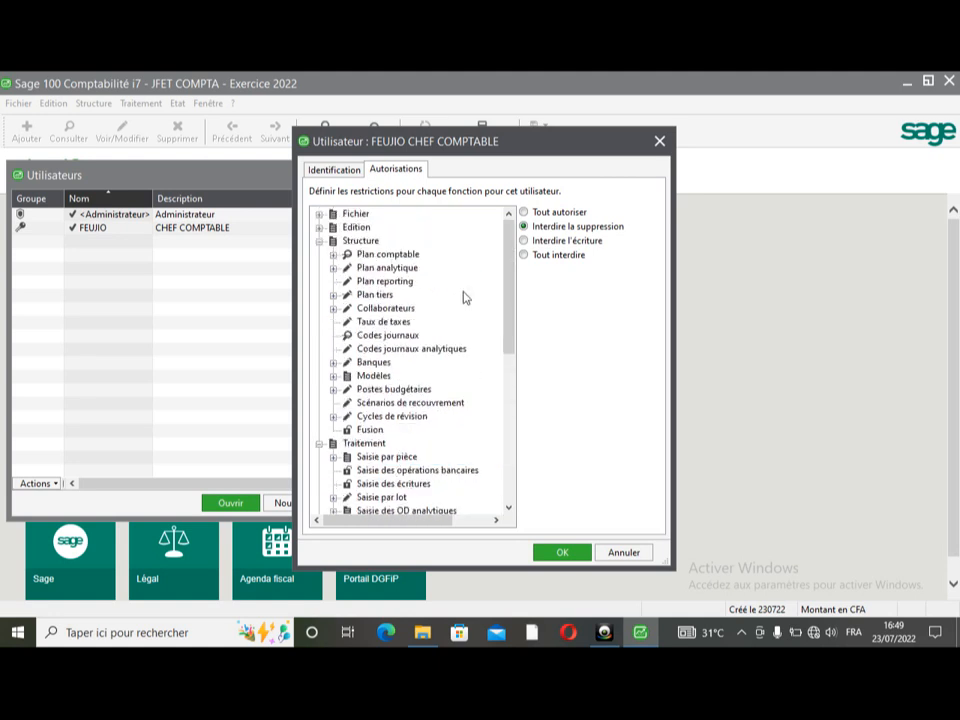
{"action": "left_click", "coordinate": [400, 255]}
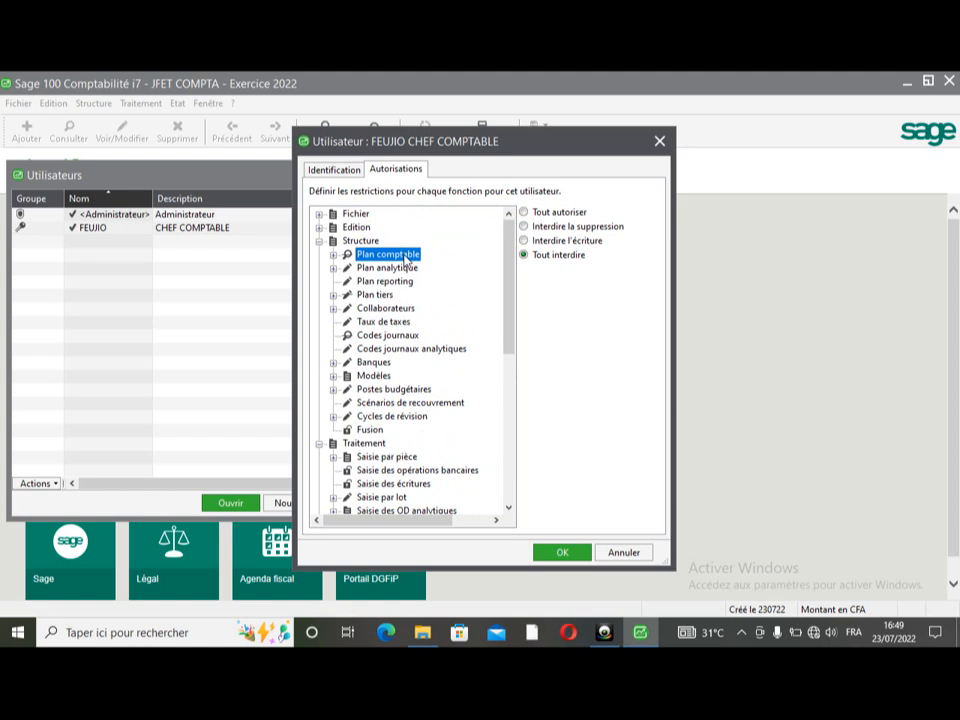
{"action": "left_click", "coordinate": [396, 338]}
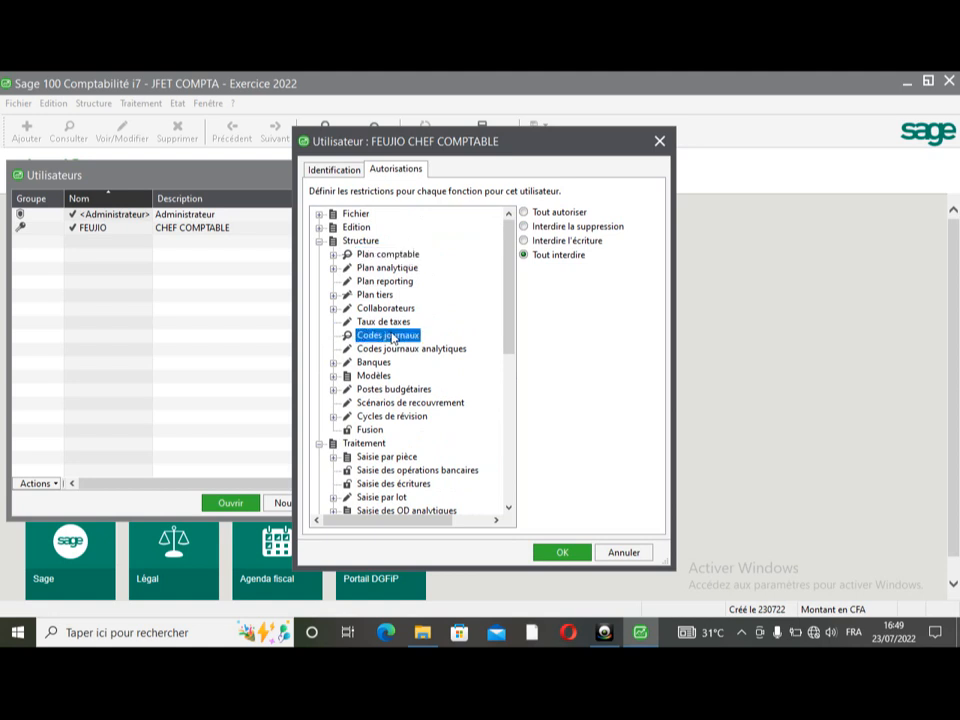
{"action": "left_click", "coordinate": [371, 295]}
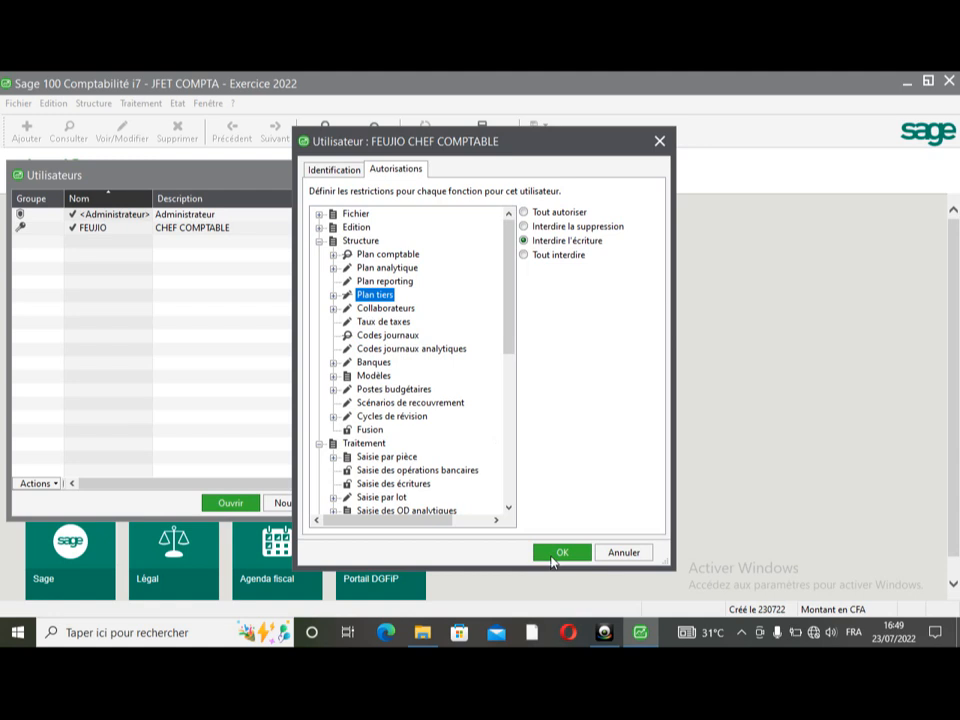
{"action": "left_click", "coordinate": [562, 554]}
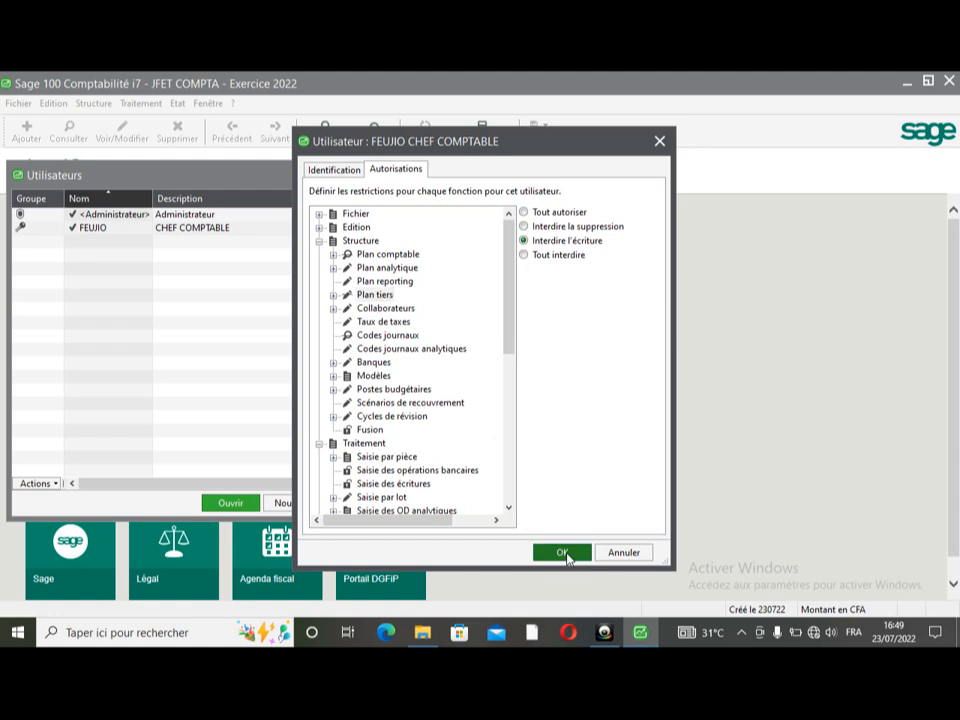
{"action": "left_click", "coordinate": [565, 556]}
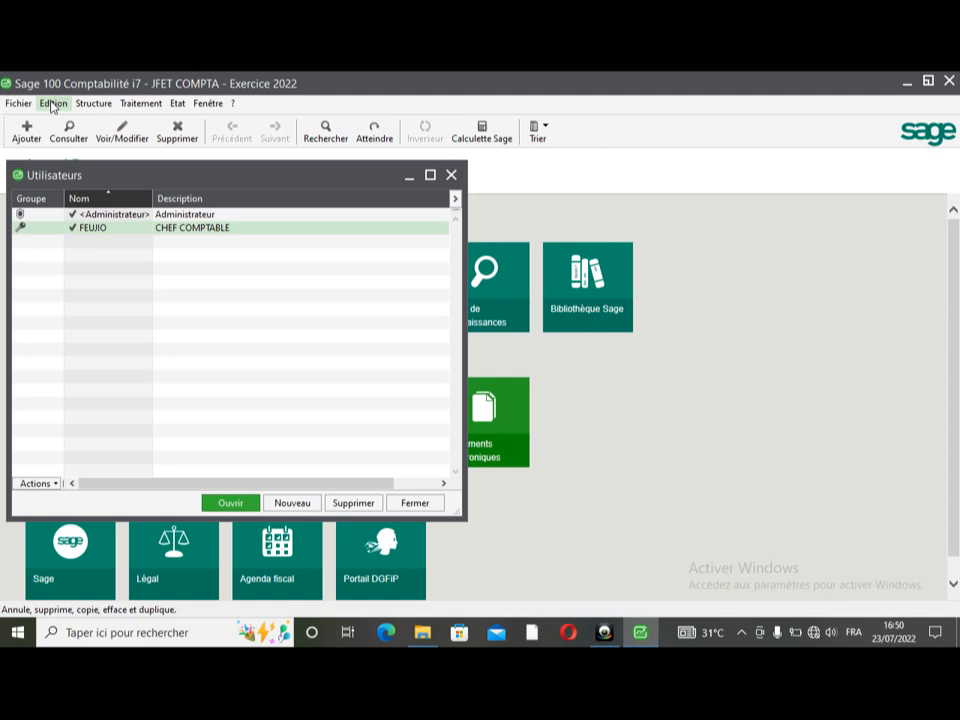
- Glance at the Edition menu, then reopen and review the CHEF COMPTABLE user's record before closing it
{"action": "left_click", "coordinate": [52, 104]}
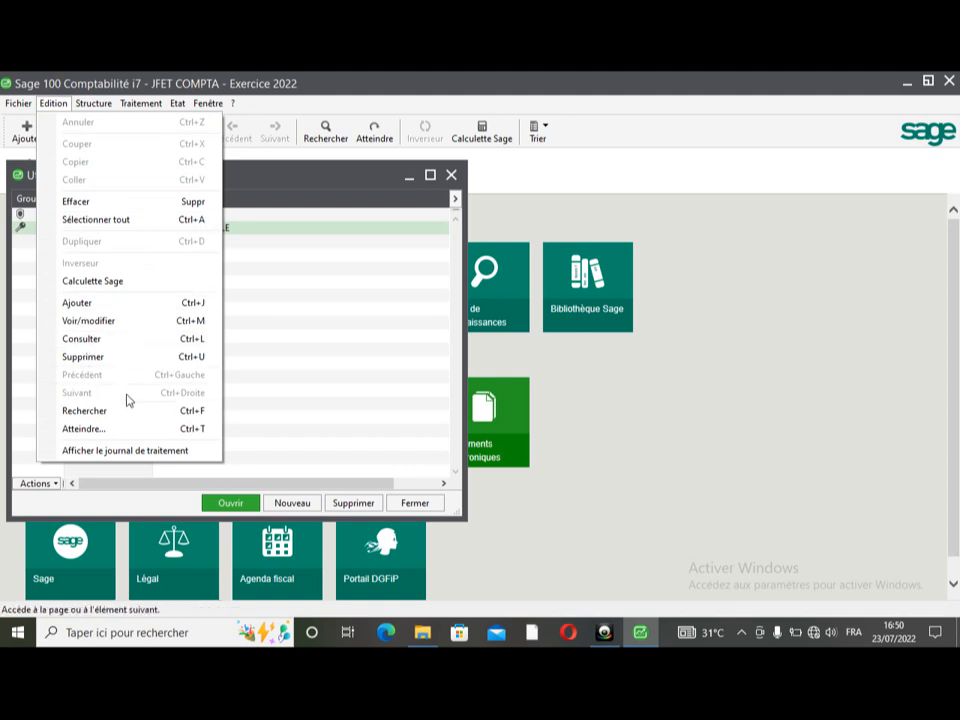
{"action": "left_click", "coordinate": [246, 301]}
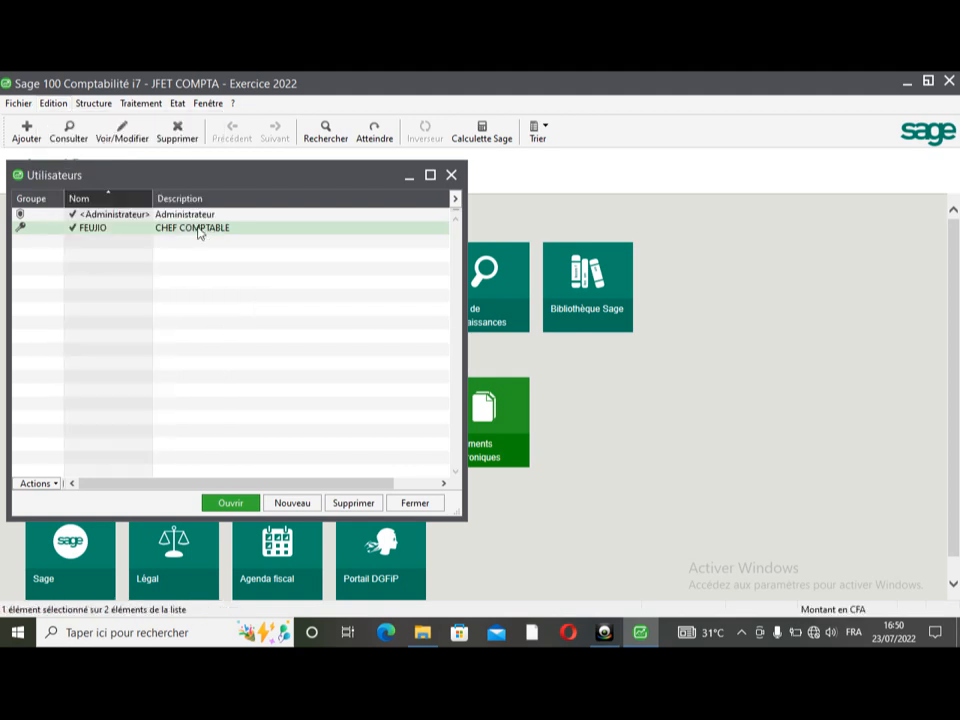
{"action": "double_click", "coordinate": [201, 230]}
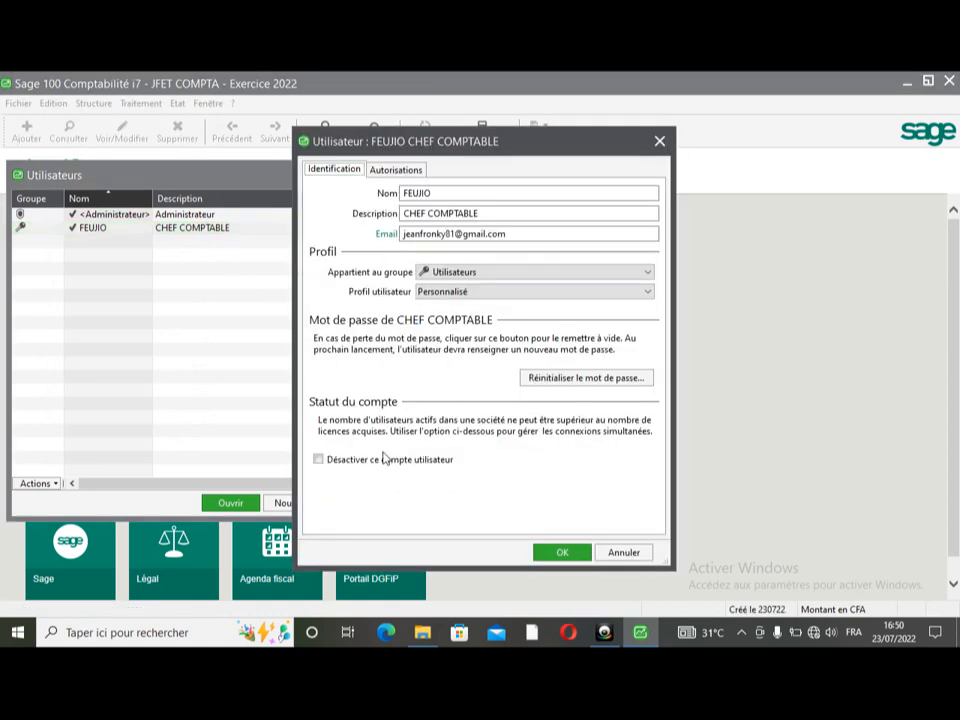
{"action": "left_click", "coordinate": [414, 212]}
{"action": "left_click", "coordinate": [660, 143]}
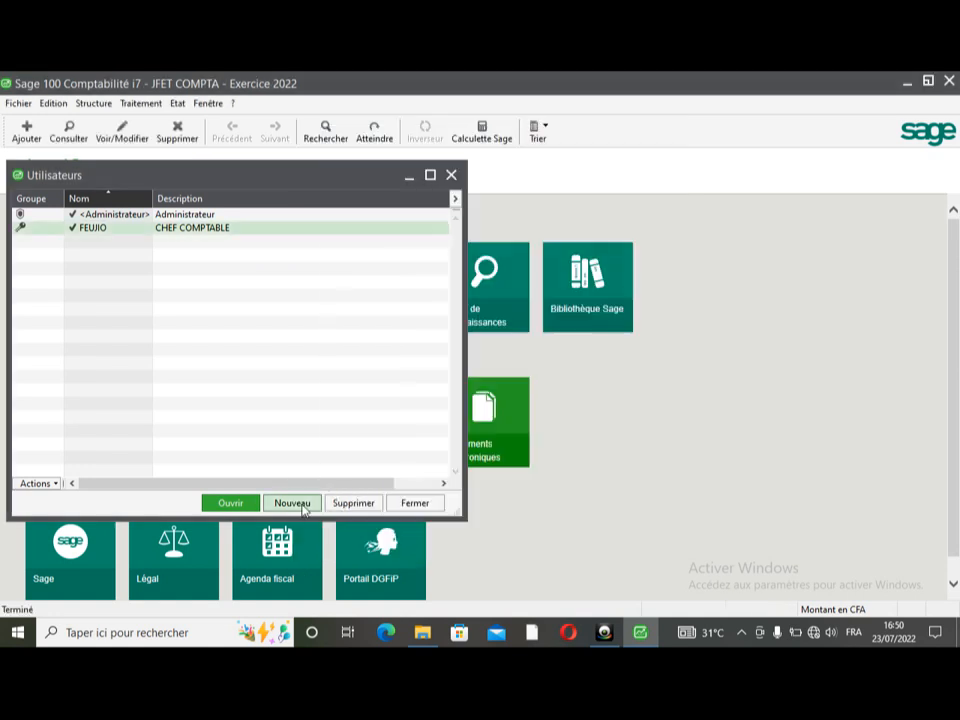
- Start a new user, entering its name and the description COMPTABLE
{"action": "left_click", "coordinate": [294, 503]}
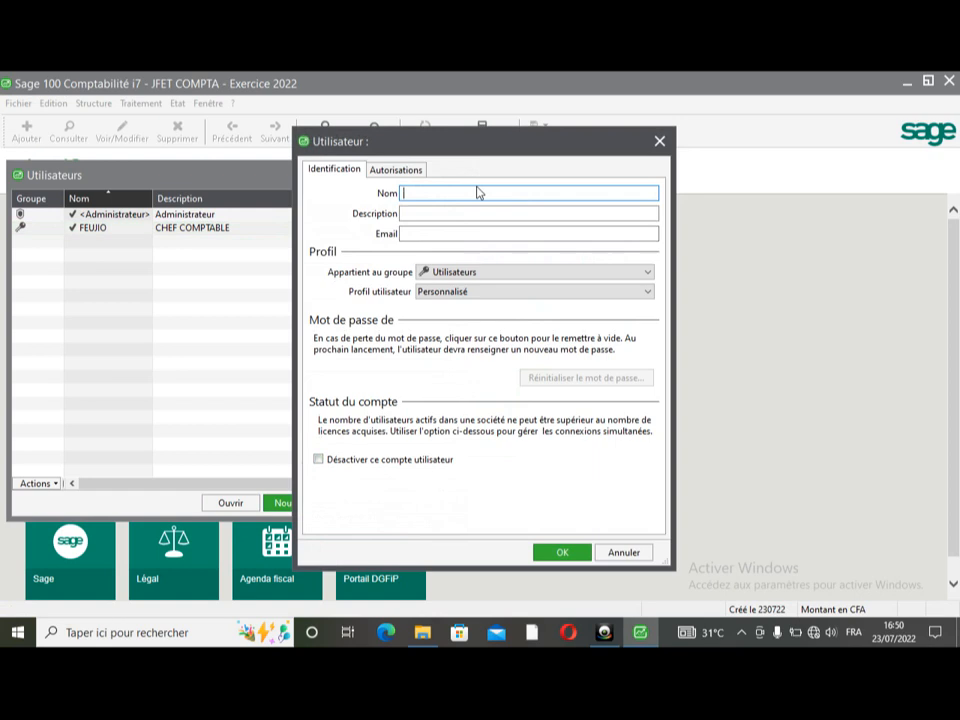
{"action": "type", "text": "ALLAN"}
{"action": "key", "text": "Tab"}
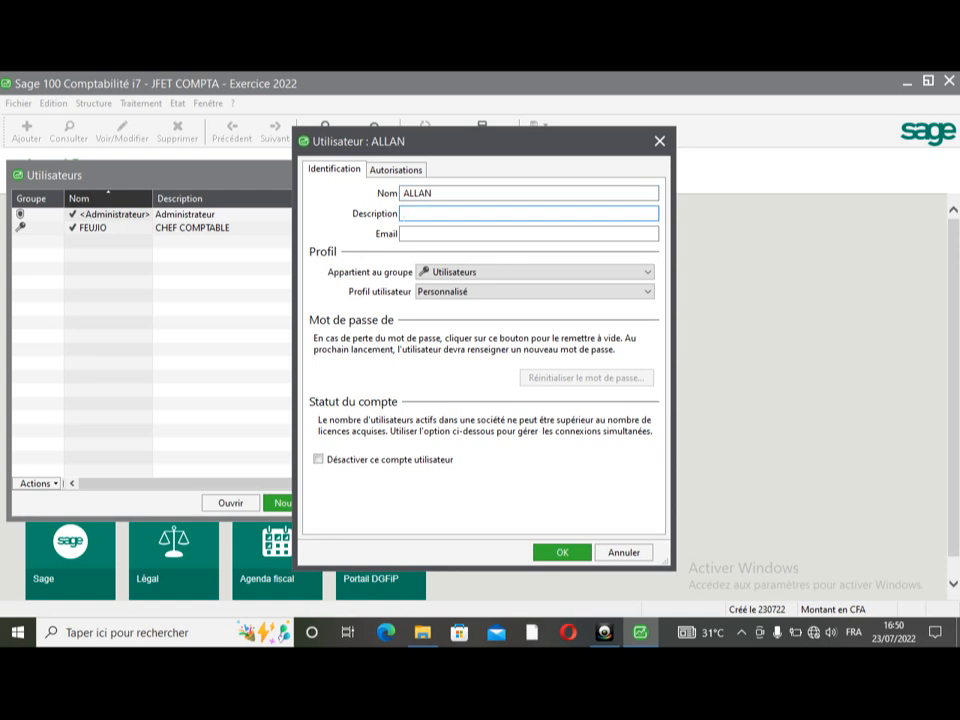
{"action": "type", "text": "AIDE C"}
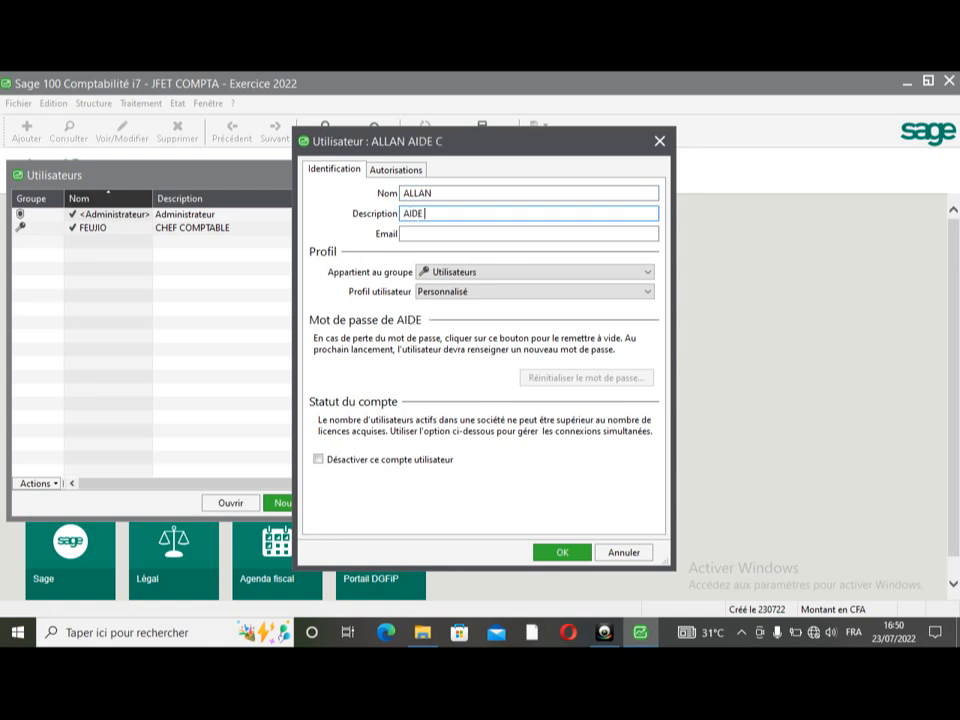
{"action": "key", "text": "BackSpace"}
{"action": "key", "text": "BackSpace"}
{"action": "key", "text": "BackSpace"}
{"action": "key", "text": "BackSpace"}
{"action": "key", "text": "BackSpace"}
{"action": "key", "text": "BackSpace"}
{"action": "type", "text": "C"}
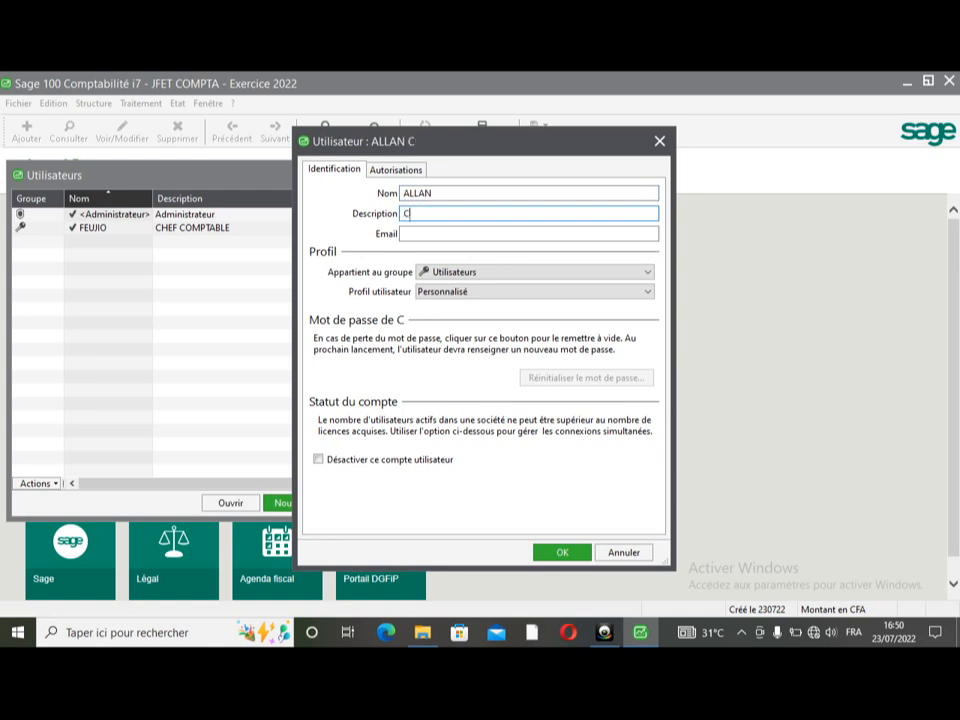
{"action": "type", "text": "OMPTABLE"}
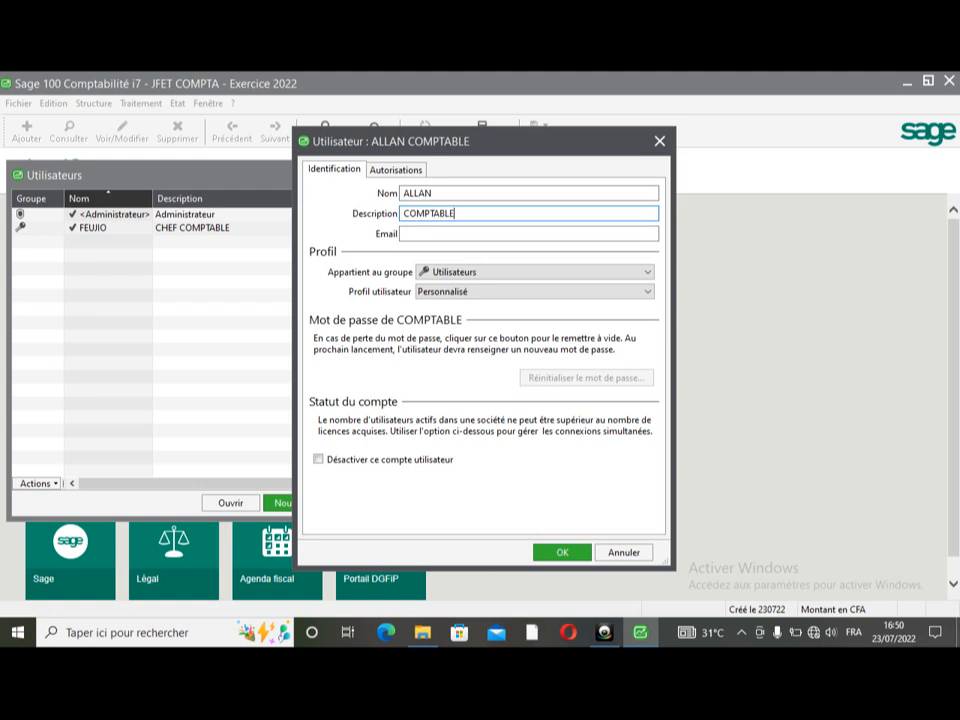
- Give the new user the CHEF COMPTABLE user profile and view its effective rights
{"action": "left_click", "coordinate": [403, 233]}
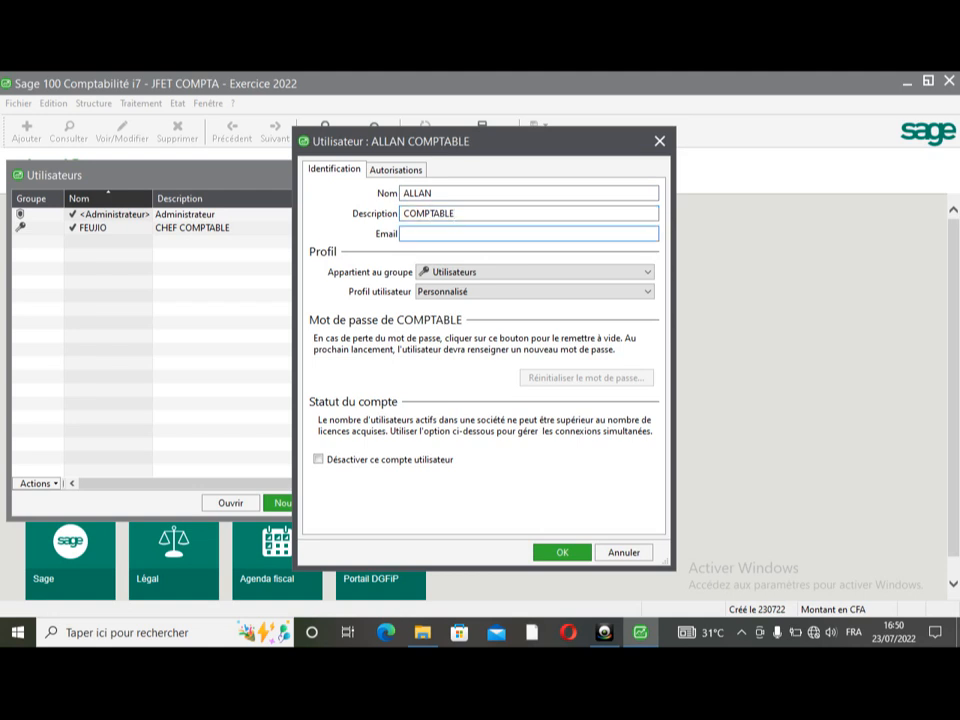
{"action": "left_click", "coordinate": [647, 291]}
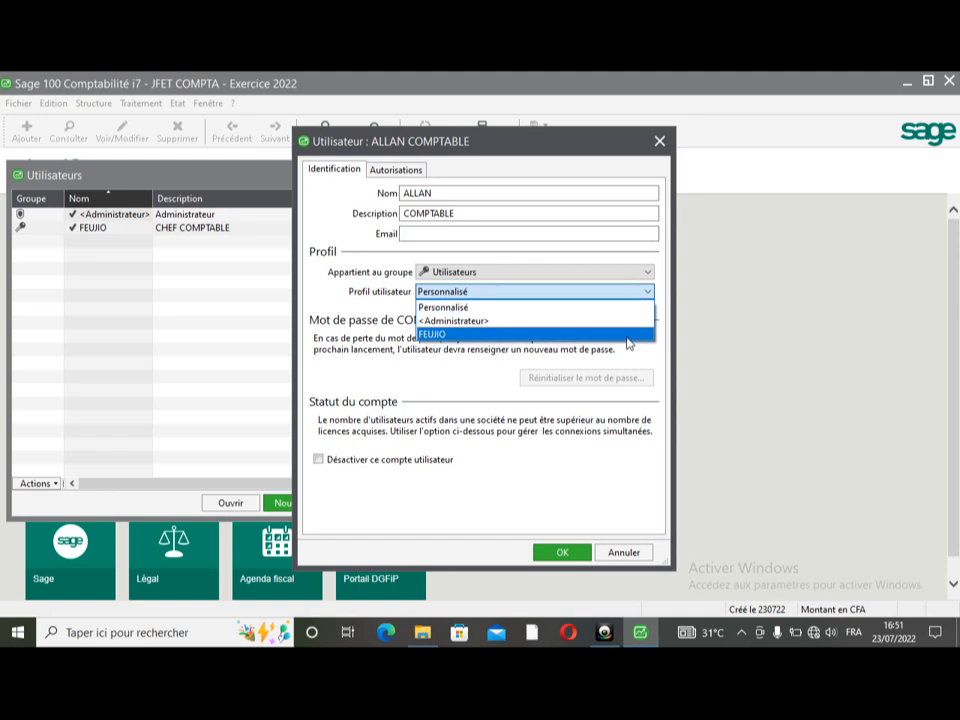
{"action": "left_click", "coordinate": [629, 337]}
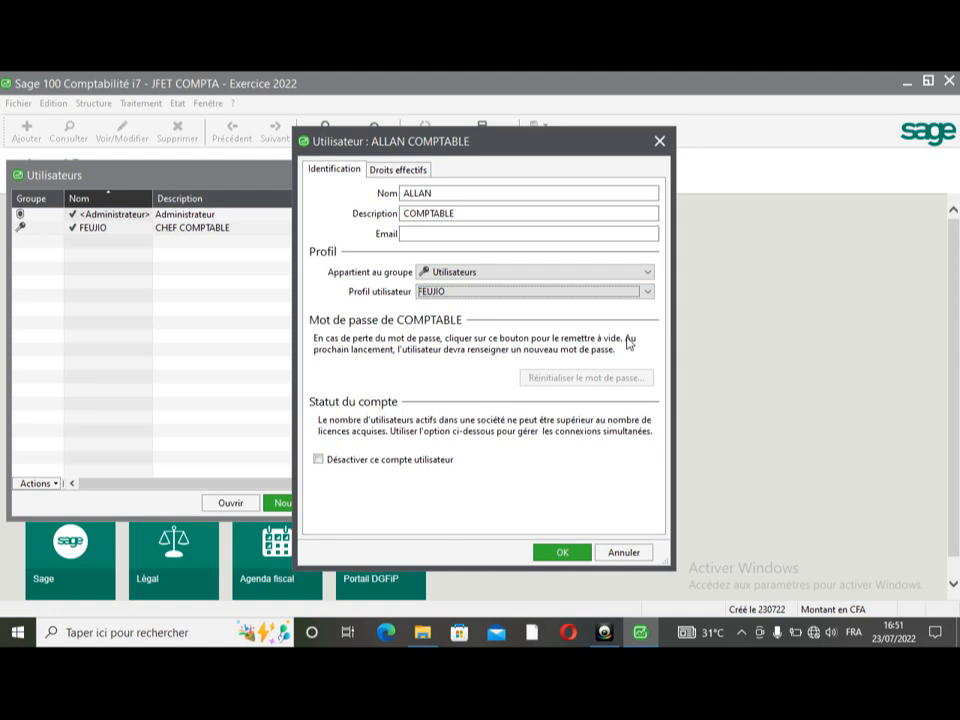
{"action": "left_click", "coordinate": [390, 171]}
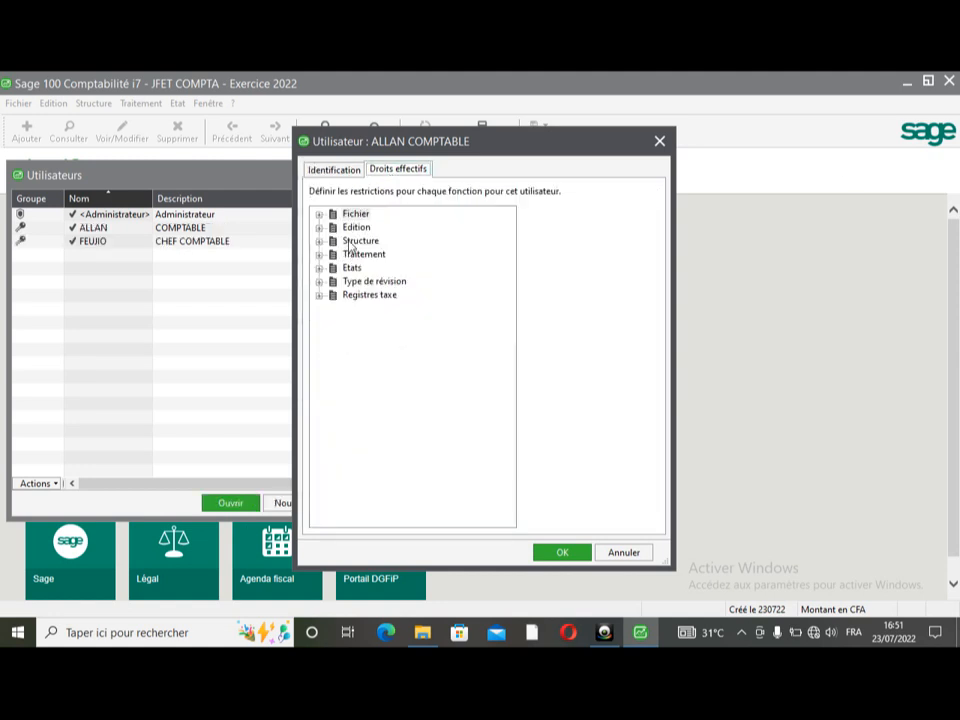
- Expand the Structure rights to check Plan comptable access, then return to Identification
{"action": "double_click", "coordinate": [358, 241]}
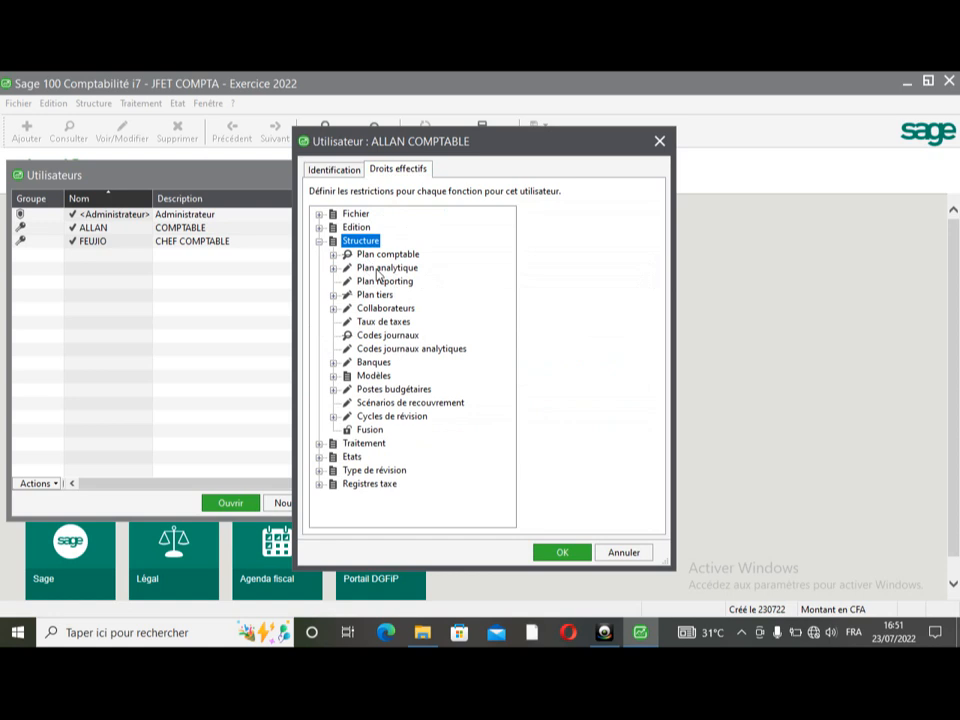
{"action": "left_click", "coordinate": [390, 254]}
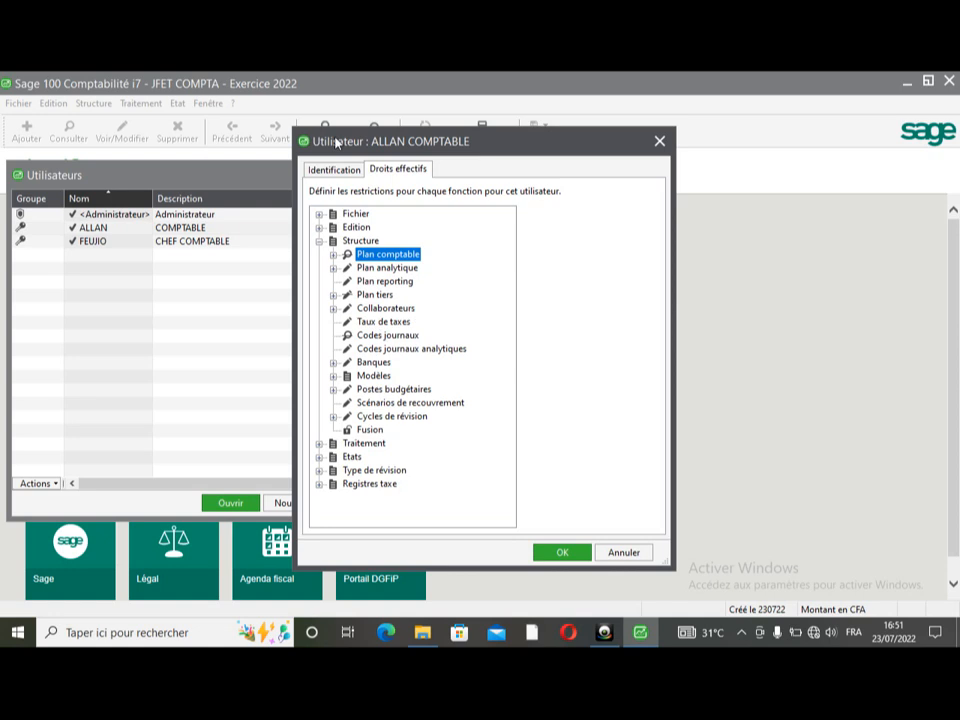
{"action": "left_click", "coordinate": [334, 169]}
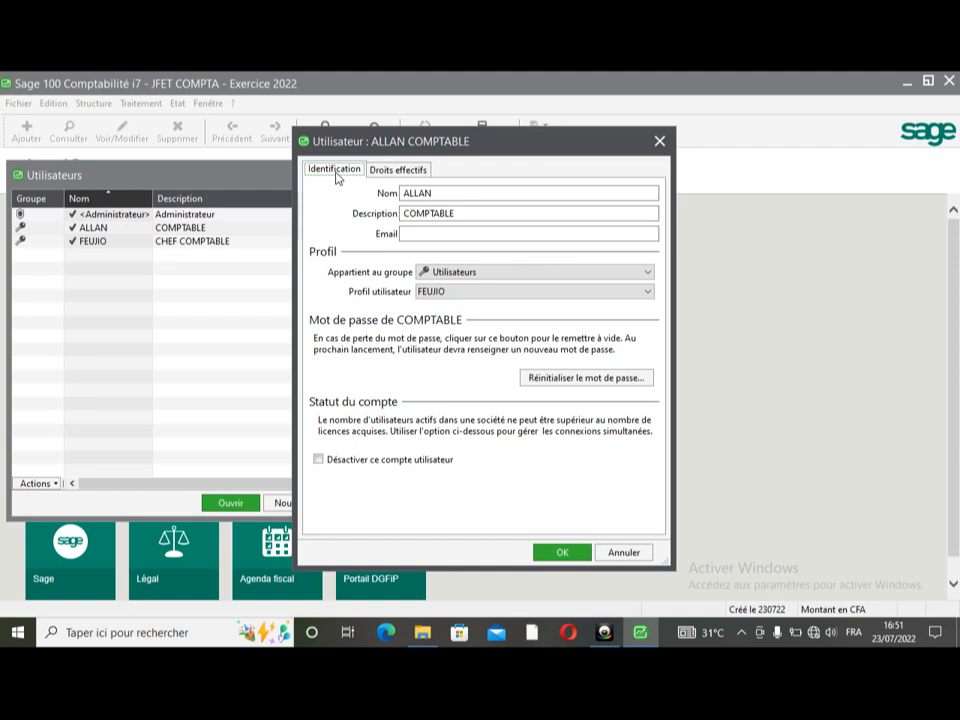
- Save the COMPTABLE user, then delete it from the Utilisateurs list and select Administrateur
{"action": "left_click", "coordinate": [624, 553]}
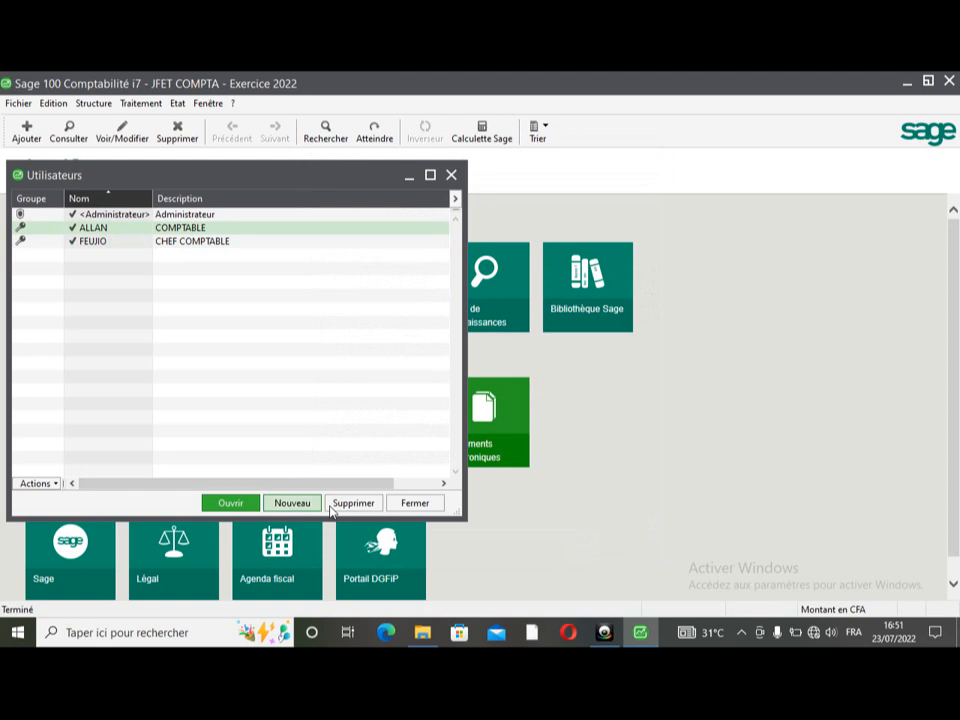
{"action": "left_click", "coordinate": [366, 504]}
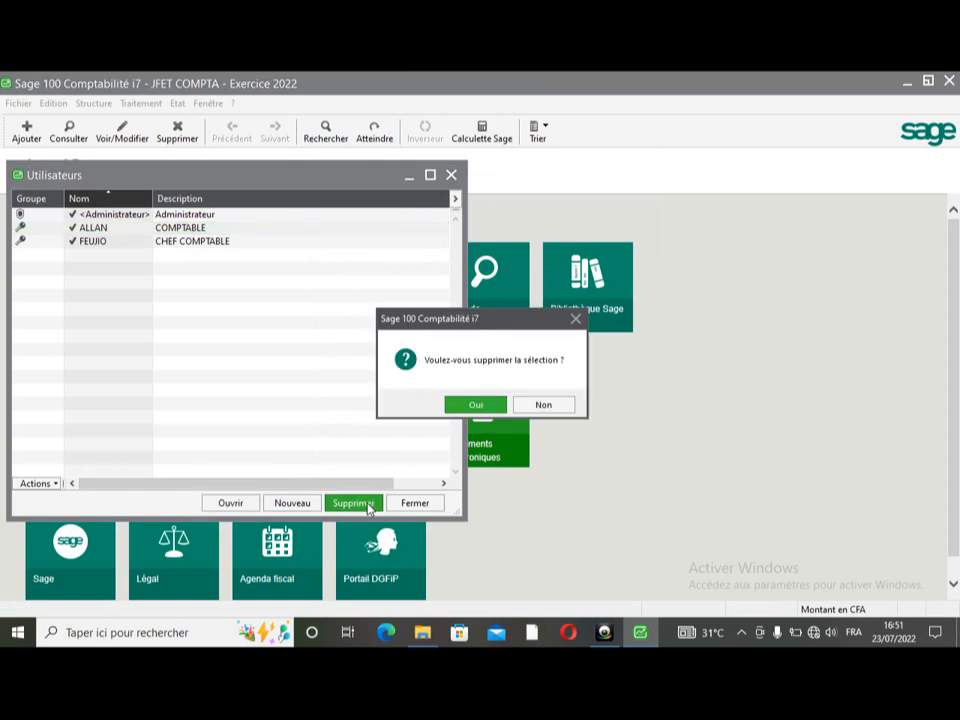
{"action": "left_click", "coordinate": [476, 405]}
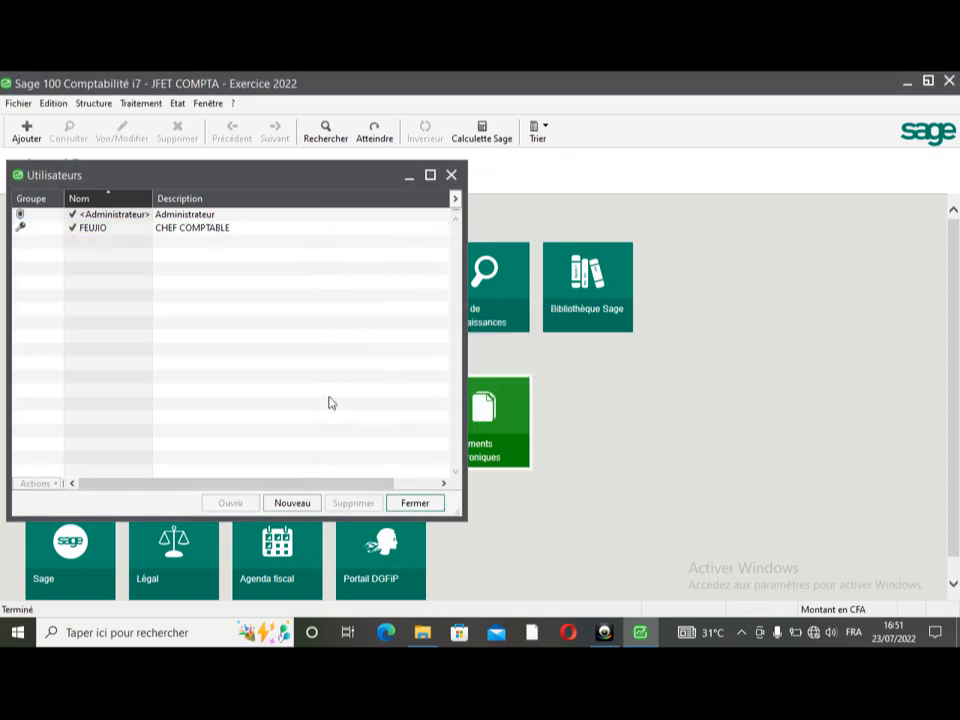
{"action": "left_click", "coordinate": [106, 216]}
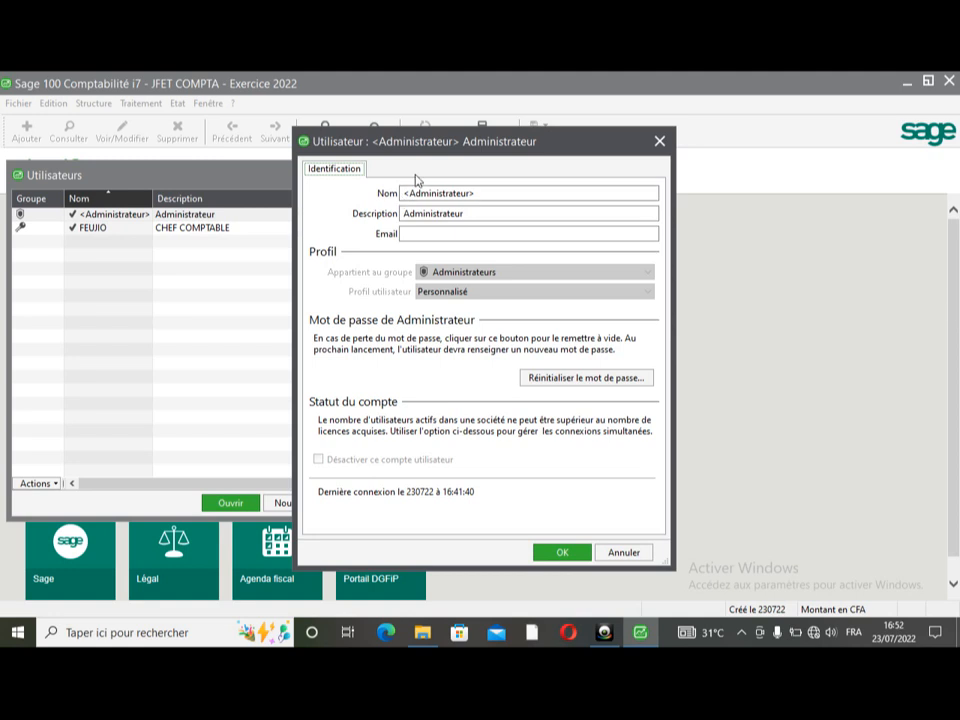
- Rename the Administrateur account to the chief accountant's user name, add an e-mail address, and save
{"action": "left_click", "coordinate": [450, 212]}
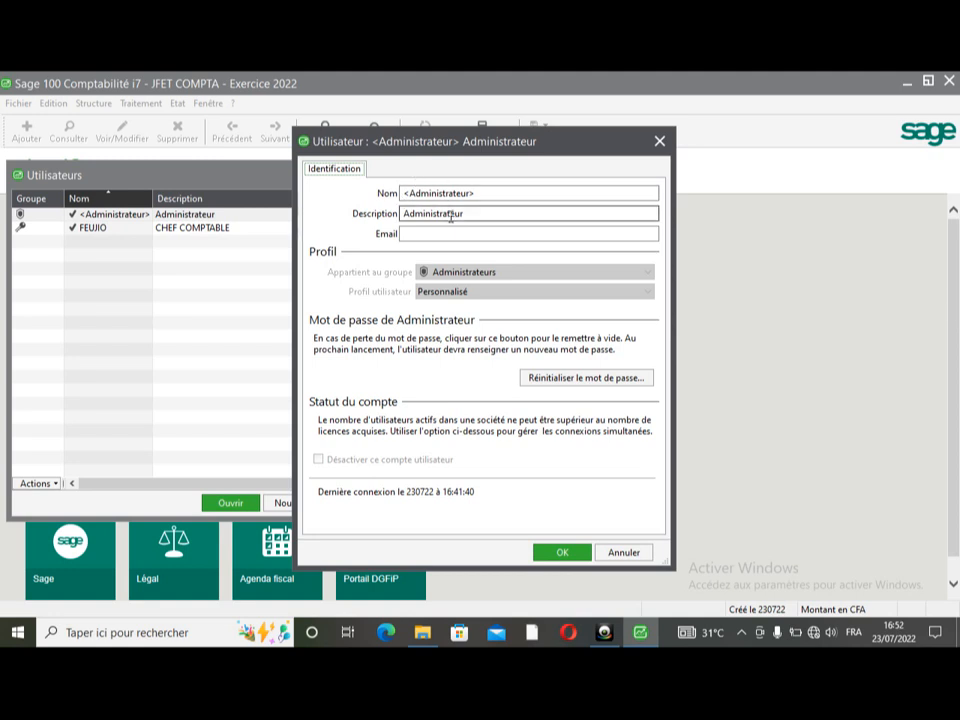
{"action": "left_click", "coordinate": [510, 236]}
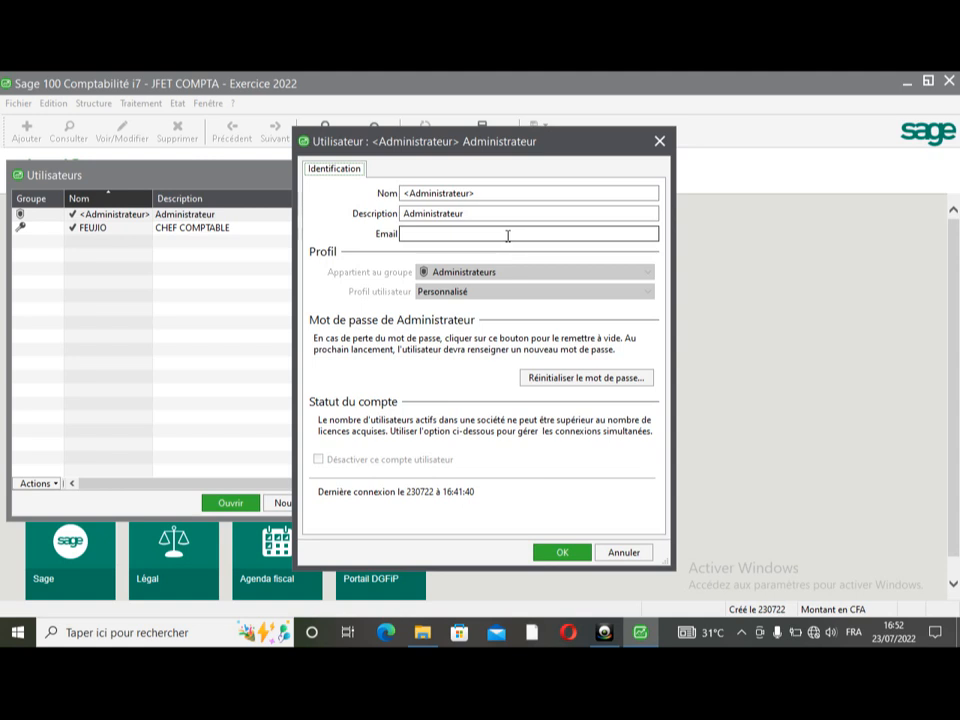
{"action": "left_click", "coordinate": [486, 193]}
{"action": "left_click_drag", "start_coordinate": [486, 193], "coordinate": [306, 193]}
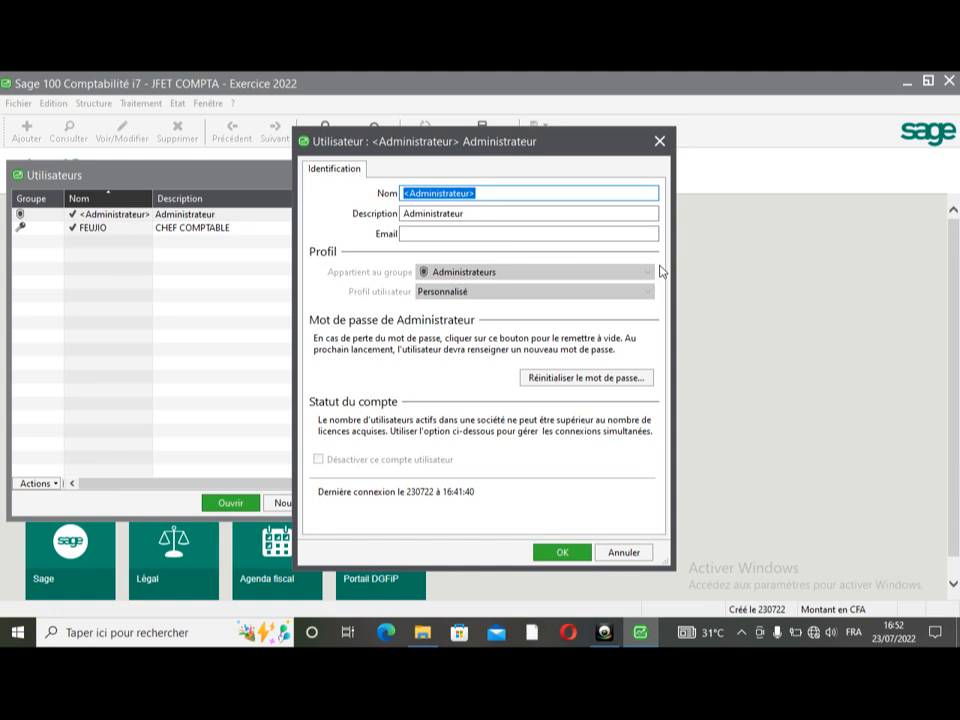
{"action": "type", "text": "FEUJIO"}
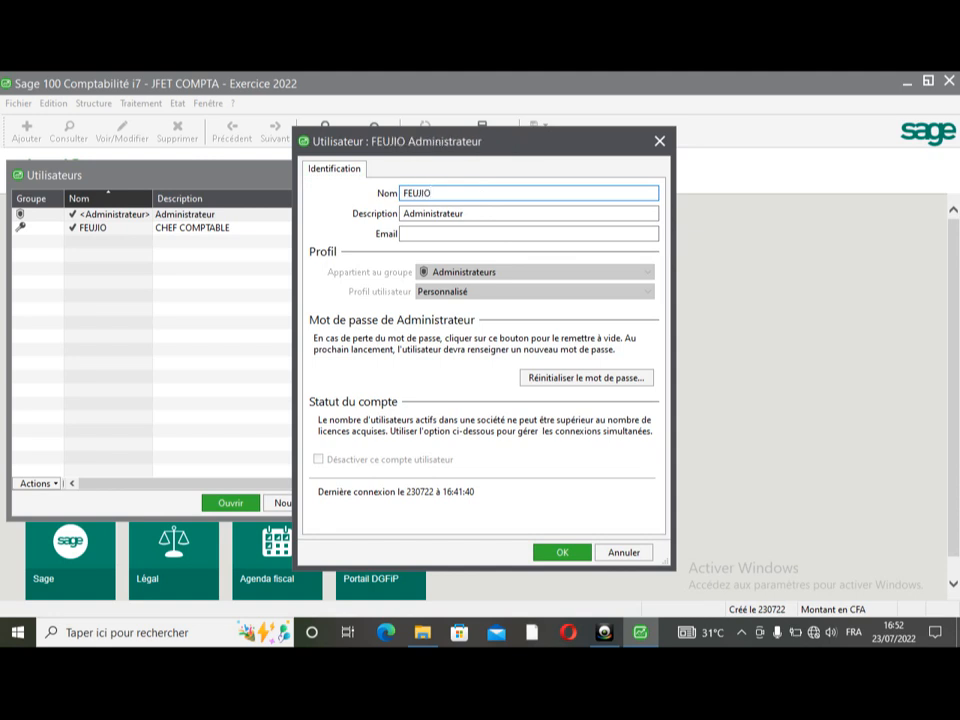
{"action": "left_click", "coordinate": [404, 234]}
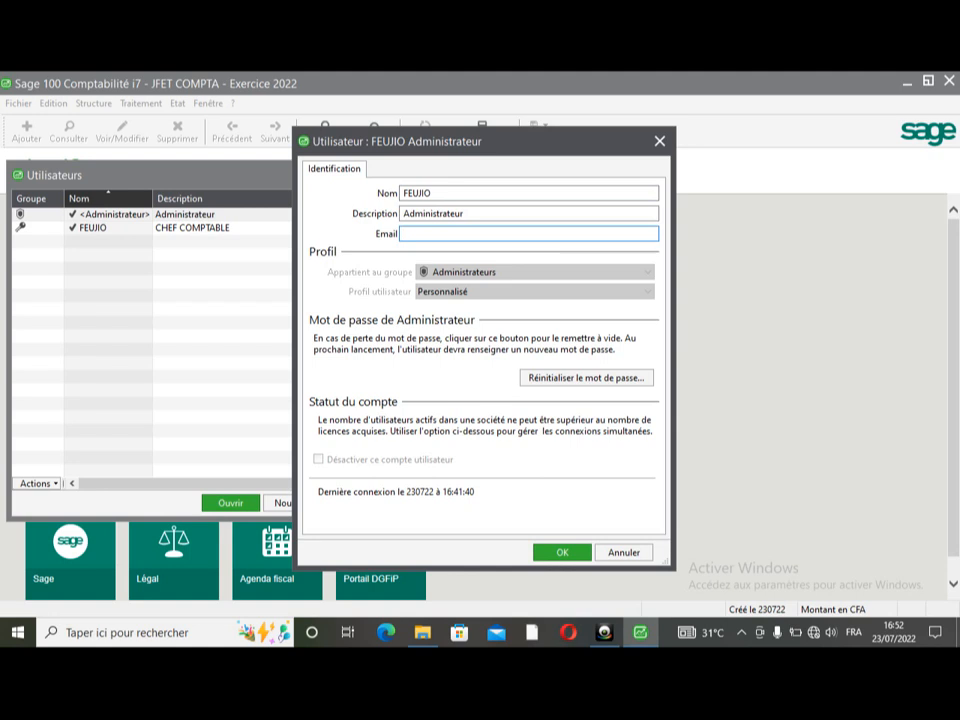
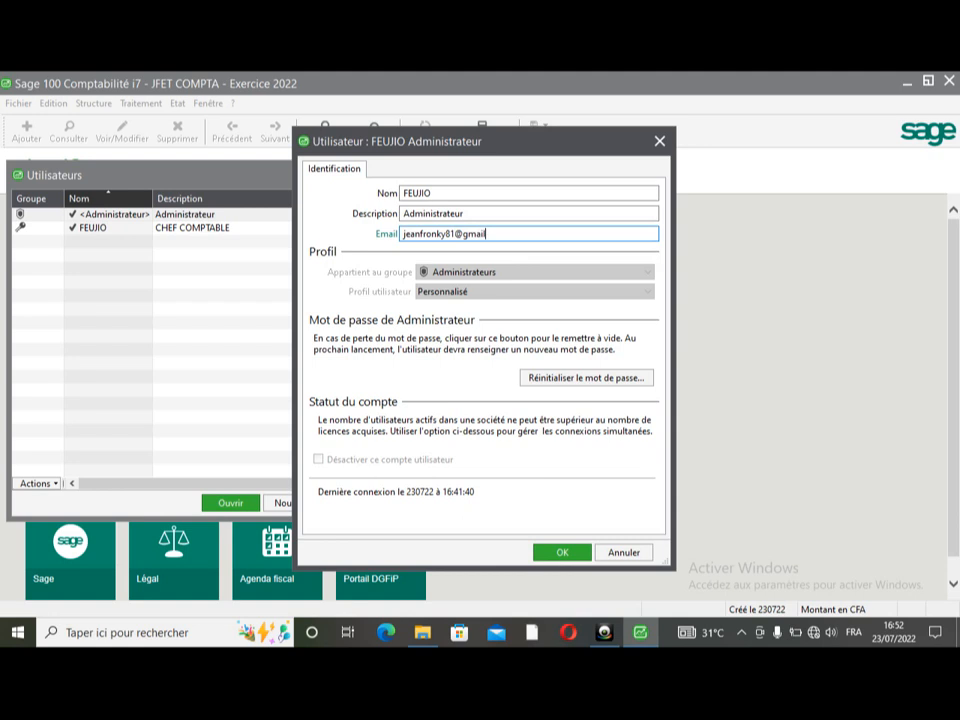
{"action": "left_click", "coordinate": [562, 555]}
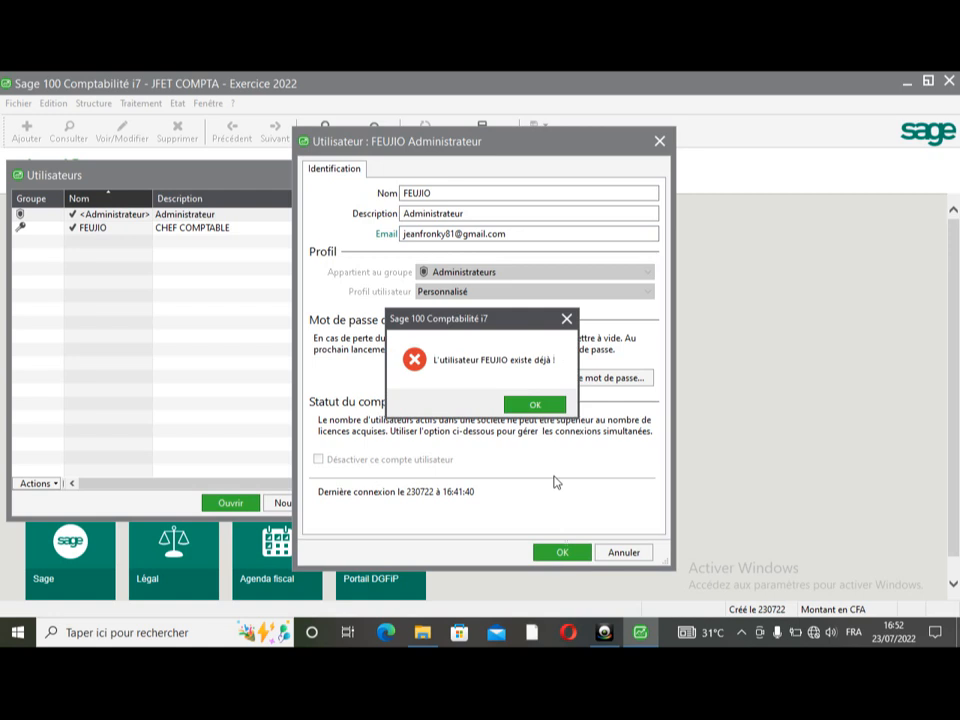
- Clear the duplicate-name error by appending ADMINISTRATEUR to the account name, save, and close the list
{"action": "left_click", "coordinate": [536, 405]}
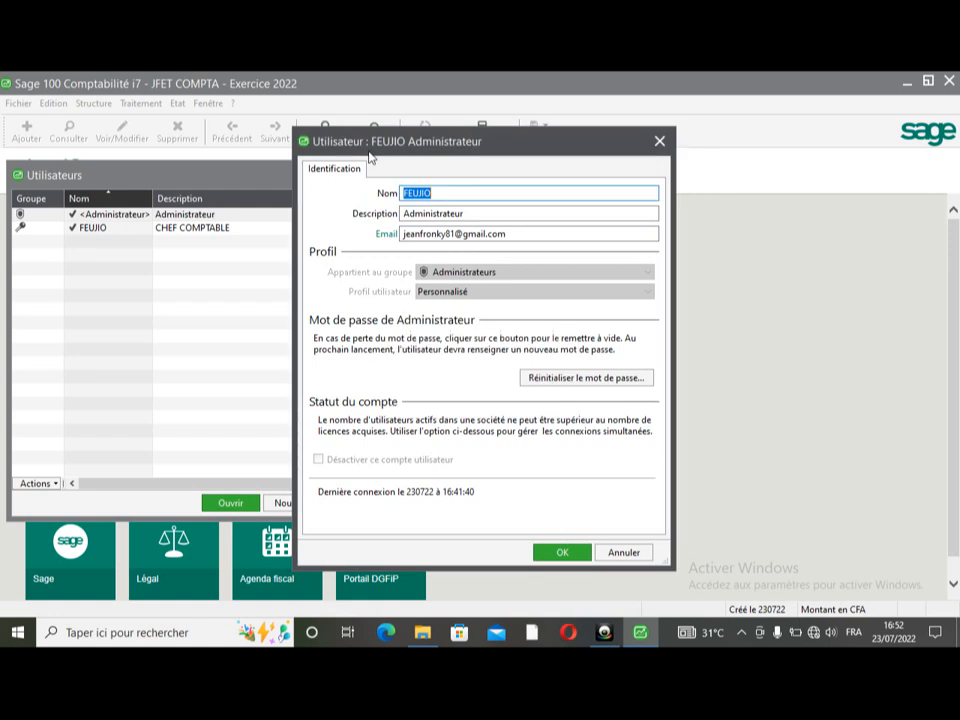
{"action": "left_click", "coordinate": [433, 193]}
{"action": "type", "text": "a"}
{"action": "key", "text": "BackSpace"}
{"action": "type", "text": "AD"}
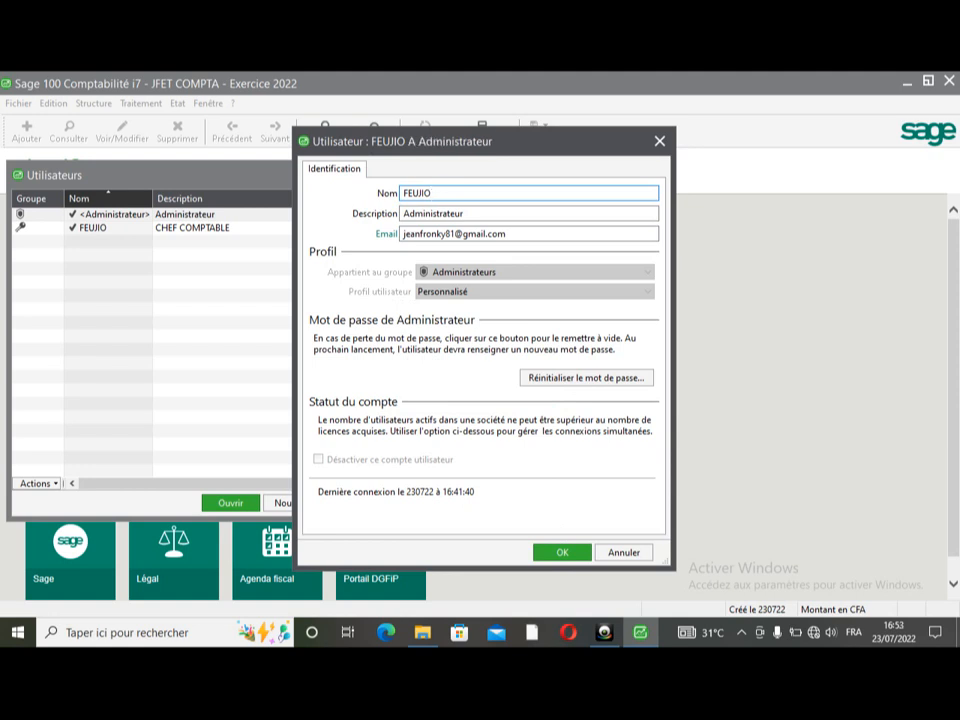
{"action": "type", "text": "MINI"}
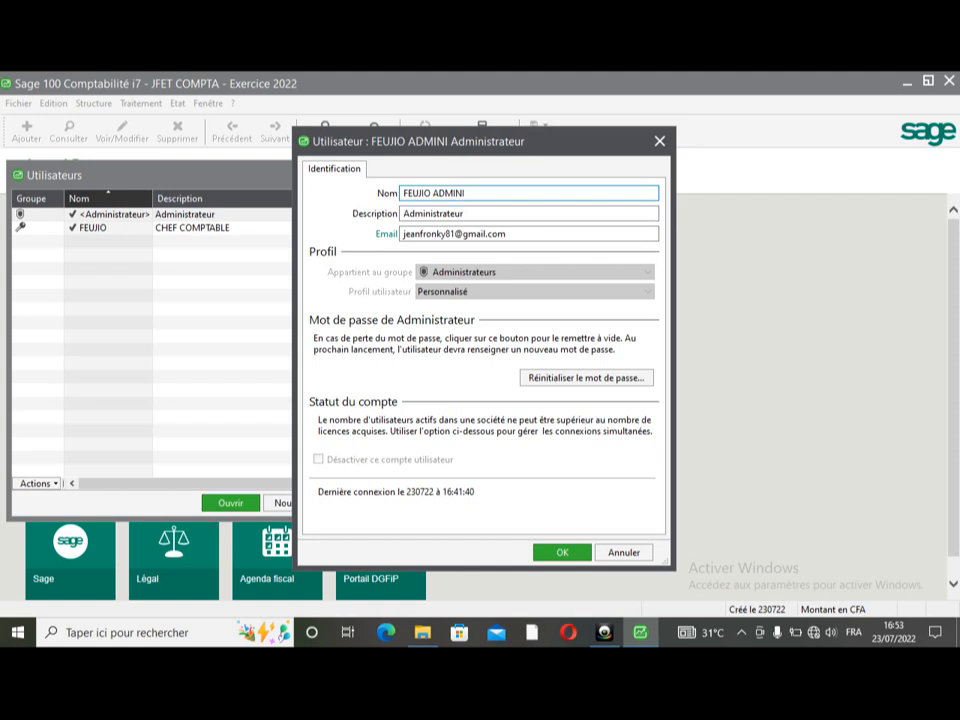
{"action": "type", "text": "STRATEUR"}
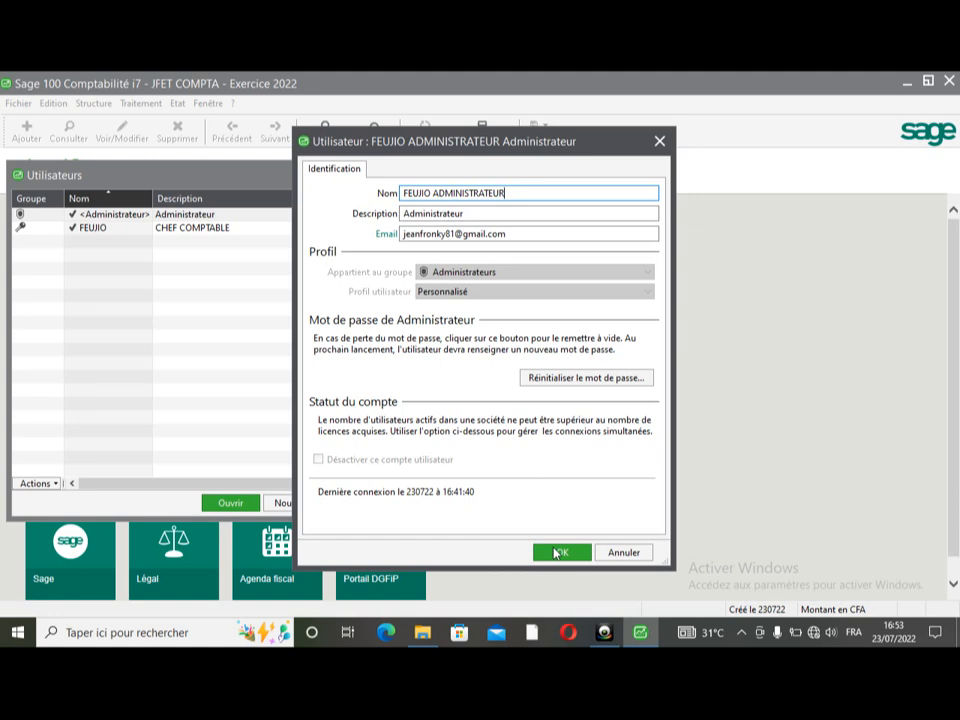
{"action": "left_click", "coordinate": [558, 552]}
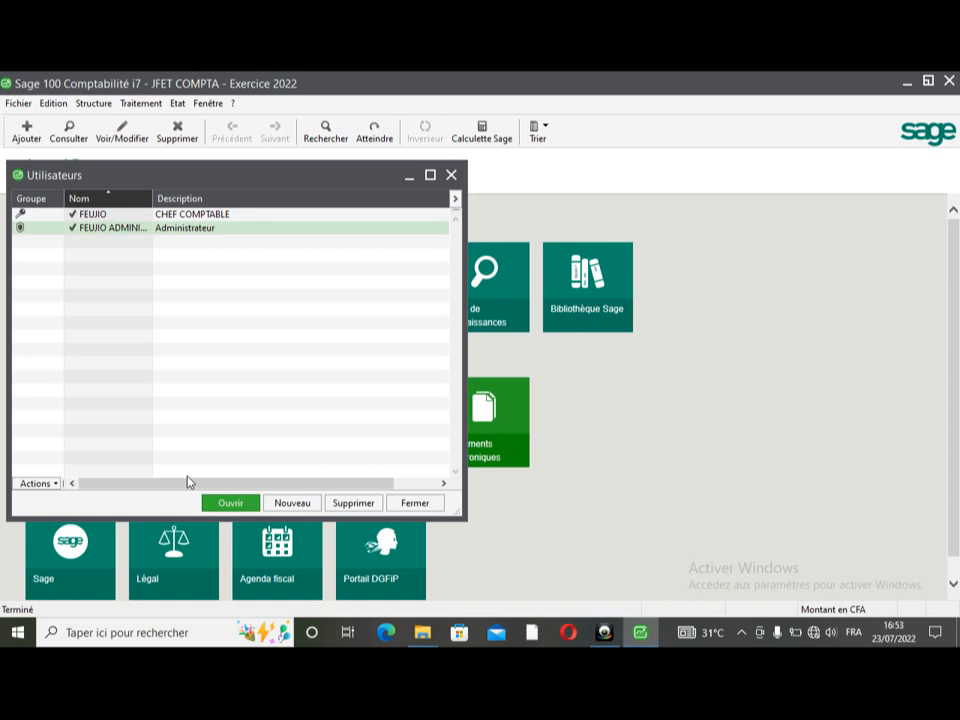
{"action": "left_click", "coordinate": [450, 176]}
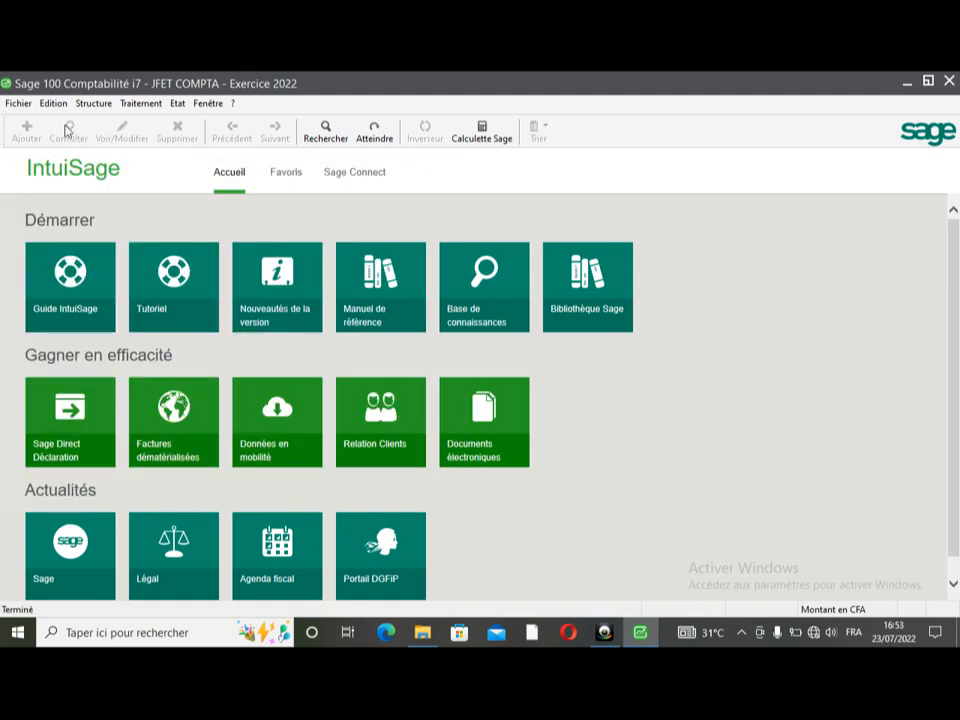
{"action": "left_click", "coordinate": [18, 103]}
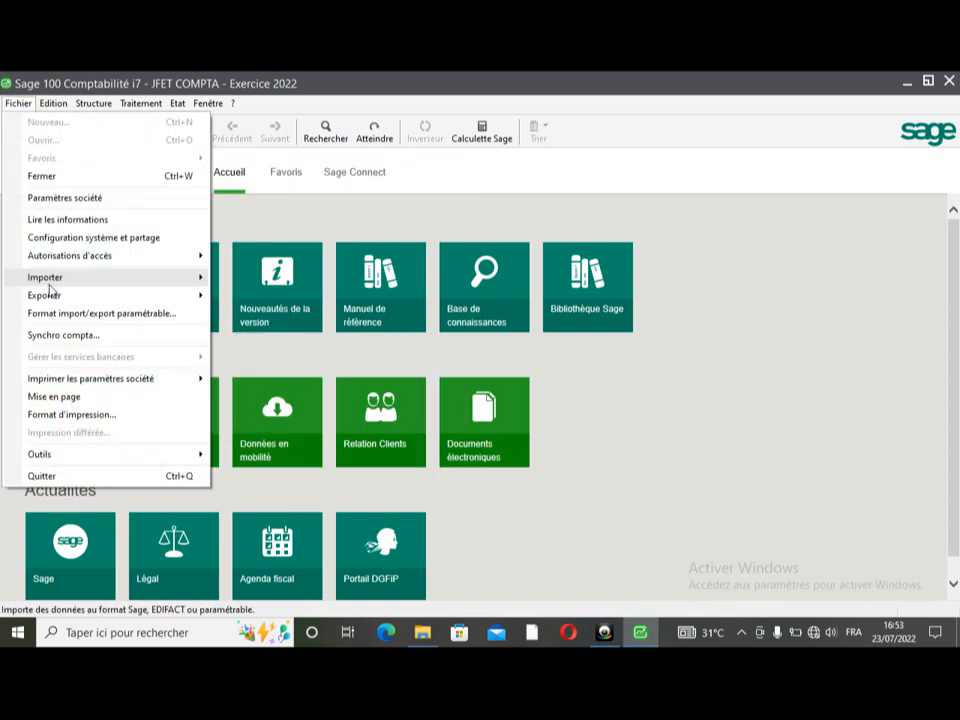
{"action": "mouse_move", "coordinate": [70, 256]}
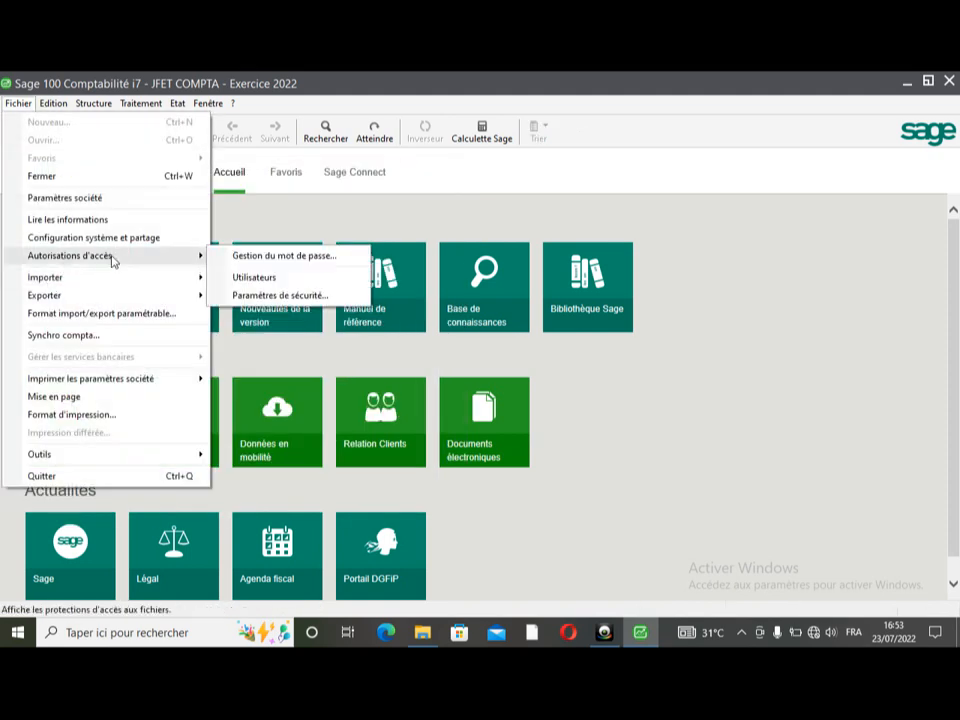
{"action": "left_click", "coordinate": [283, 256]}
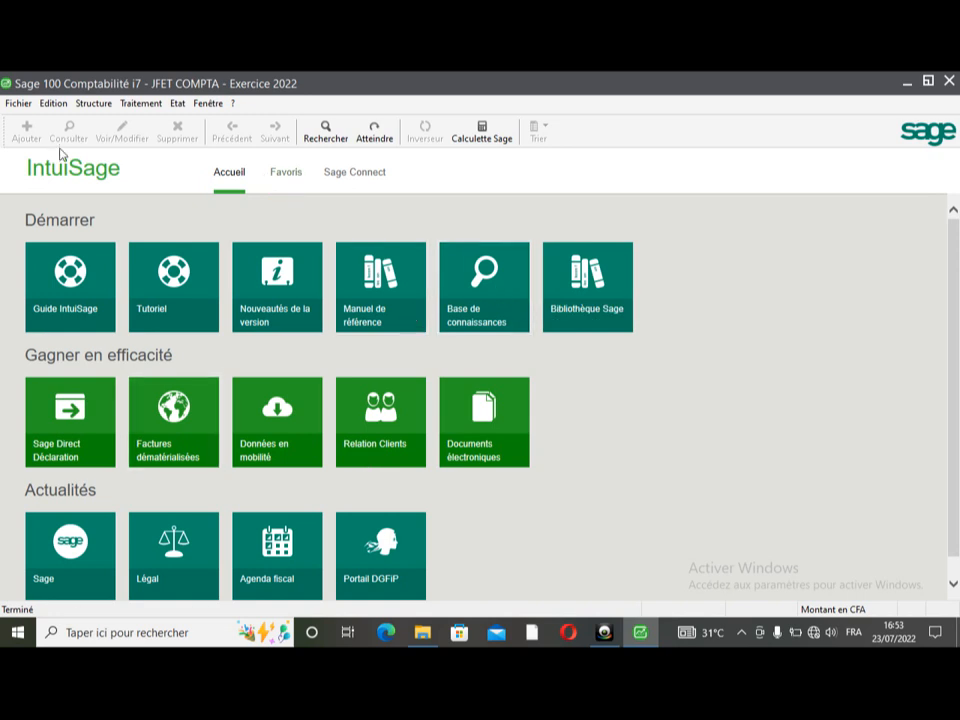
{"action": "left_click", "coordinate": [18, 106]}
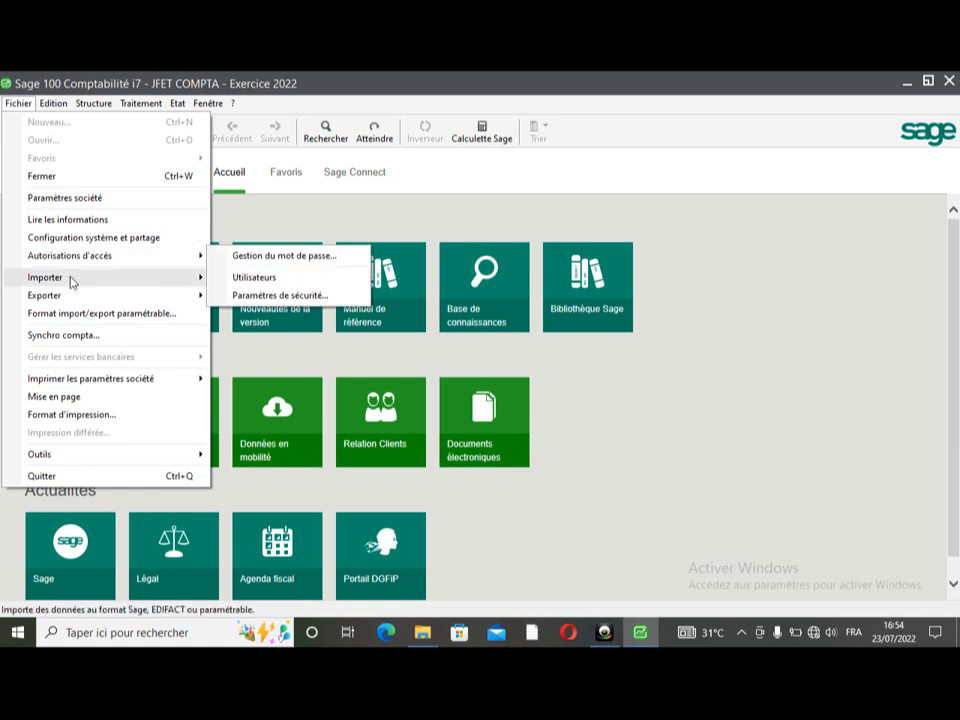
{"action": "mouse_move", "coordinate": [99, 284]}
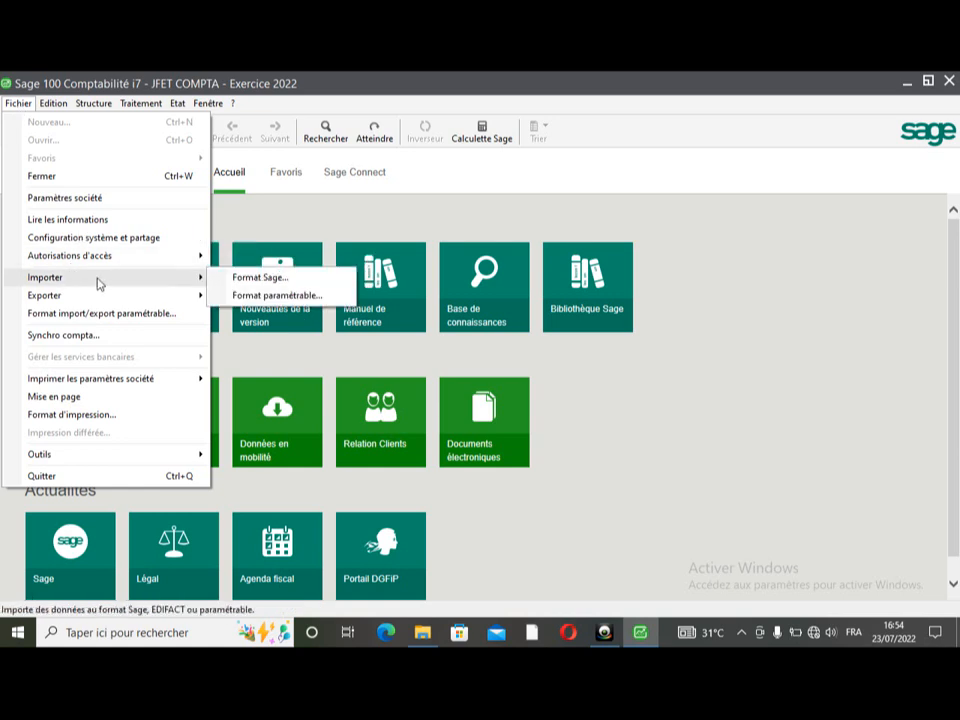
{"action": "mouse_move", "coordinate": [106, 263]}
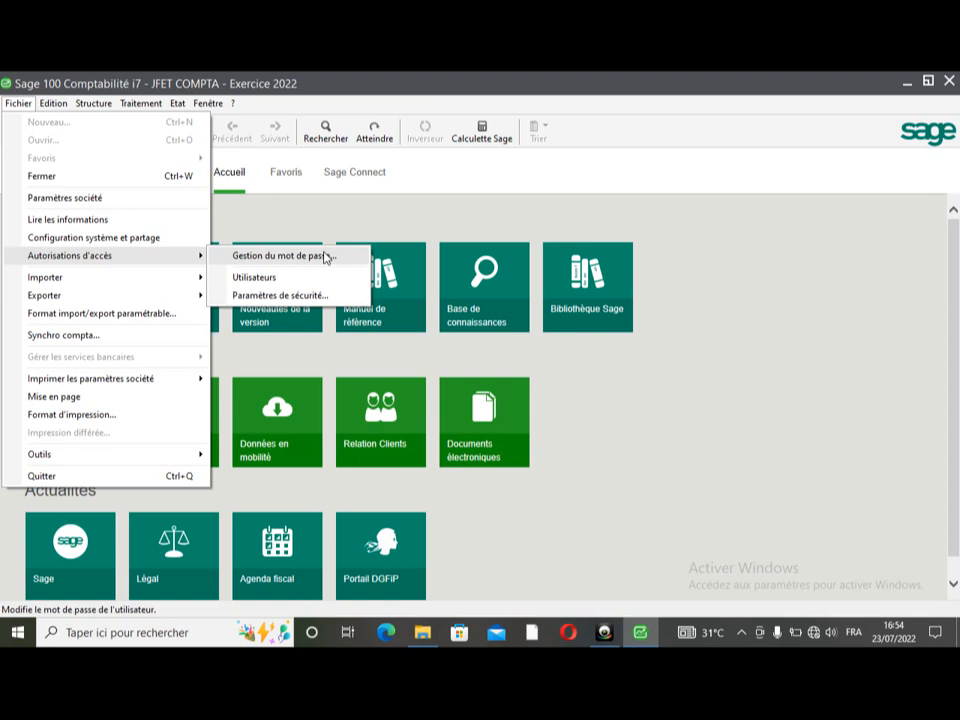
{"action": "left_click", "coordinate": [330, 223]}
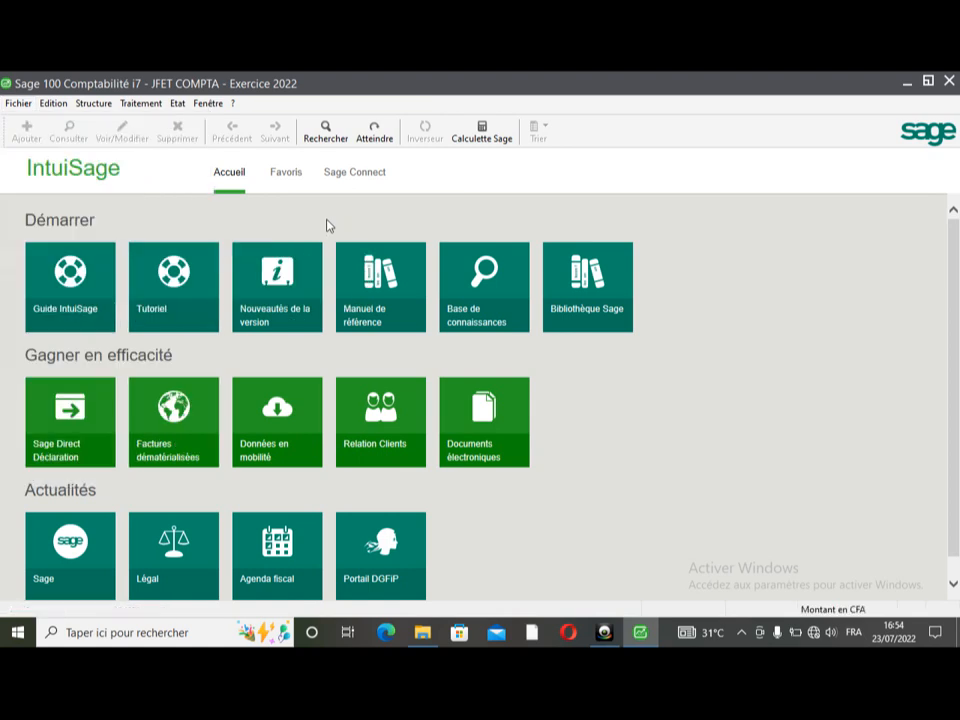
{"action": "left_click", "coordinate": [20, 103]}
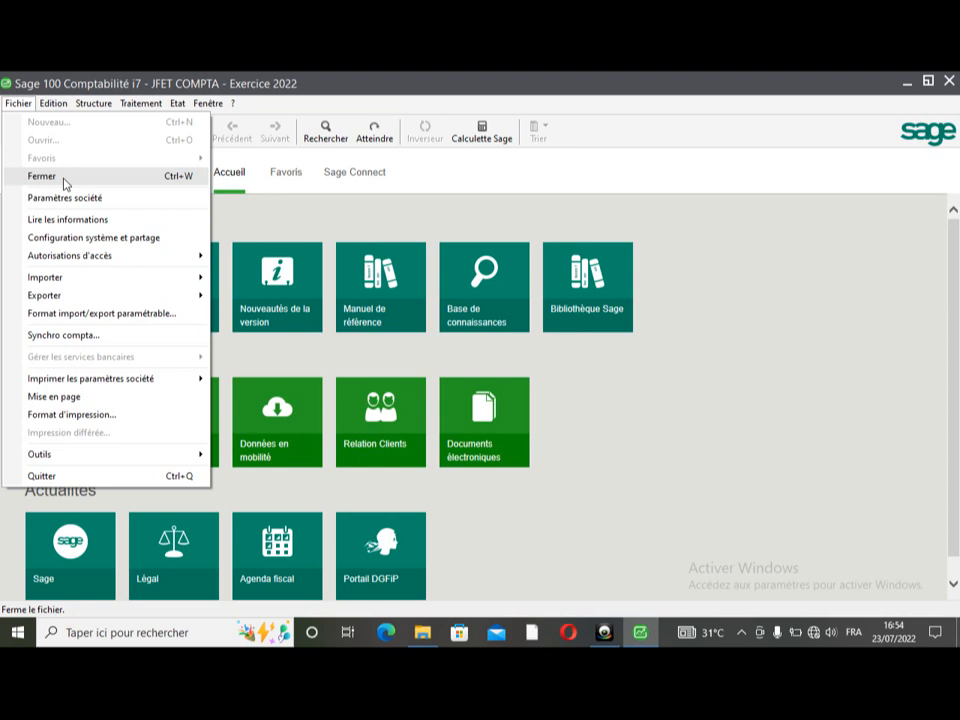
- Close JFET COMPTA and reopen it through Fichier > Ouvrir
{"action": "left_click", "coordinate": [42, 176]}
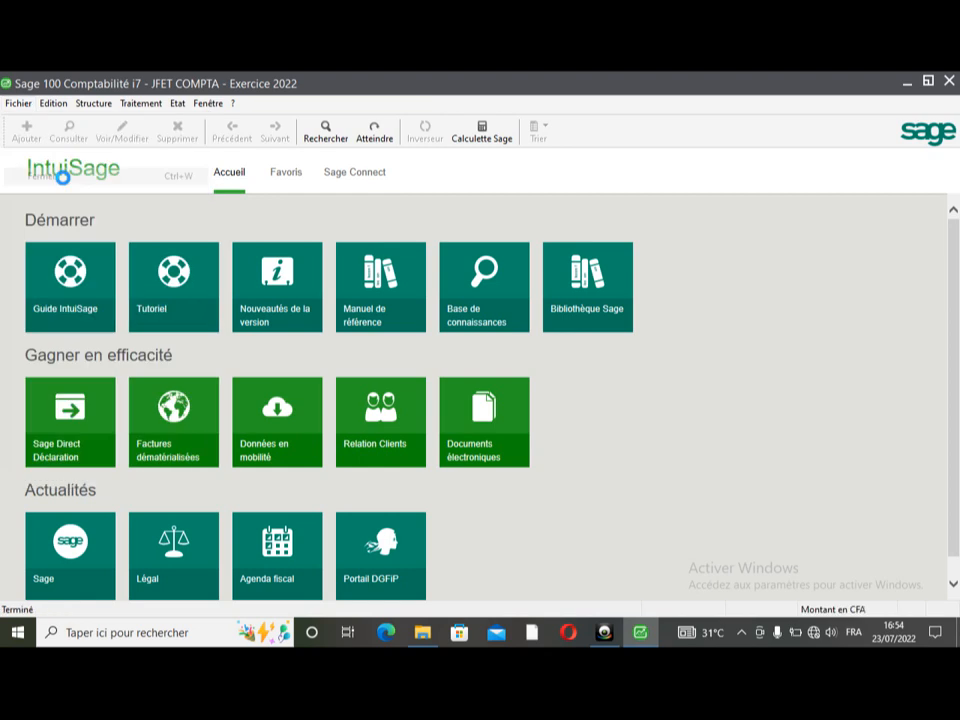
{"action": "left_click", "coordinate": [20, 105]}
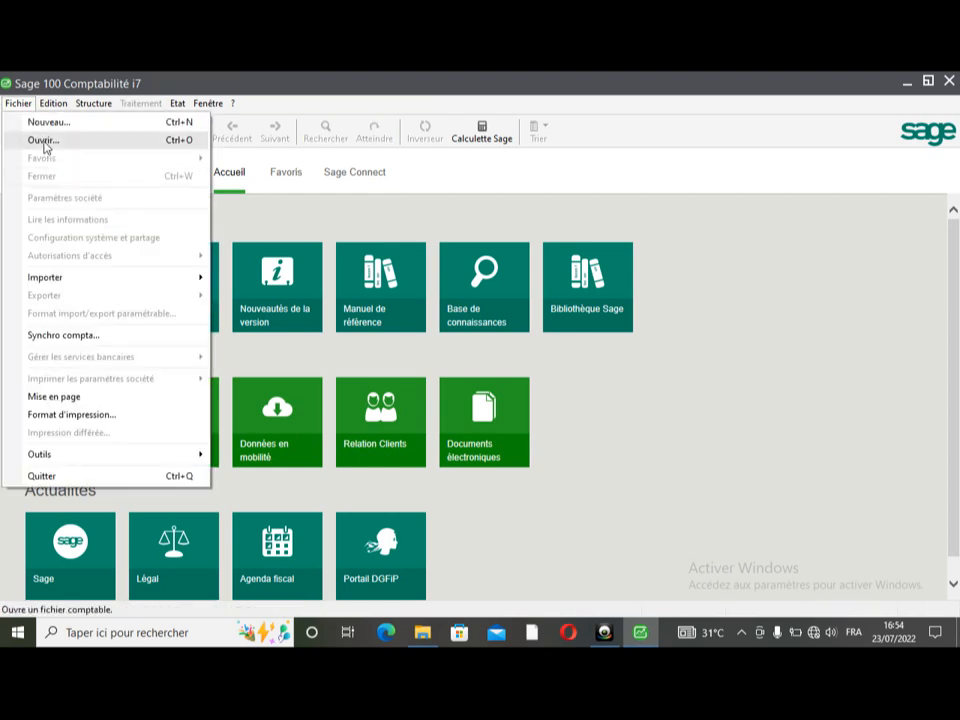
{"action": "left_click", "coordinate": [44, 144]}
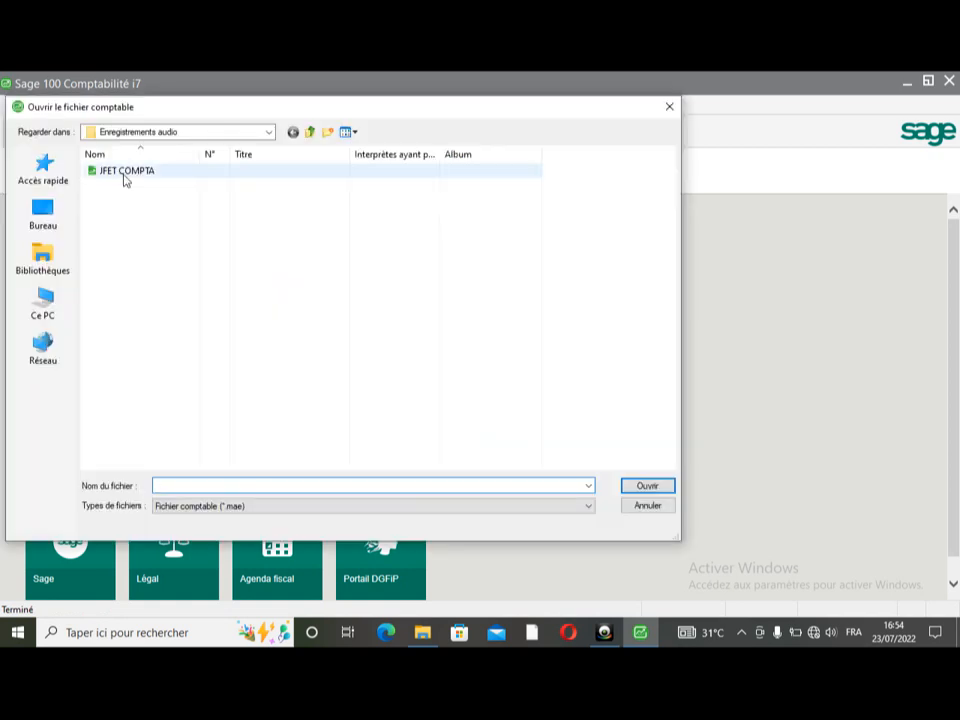
{"action": "left_click", "coordinate": [125, 171]}
{"action": "double_click", "coordinate": [124, 175]}
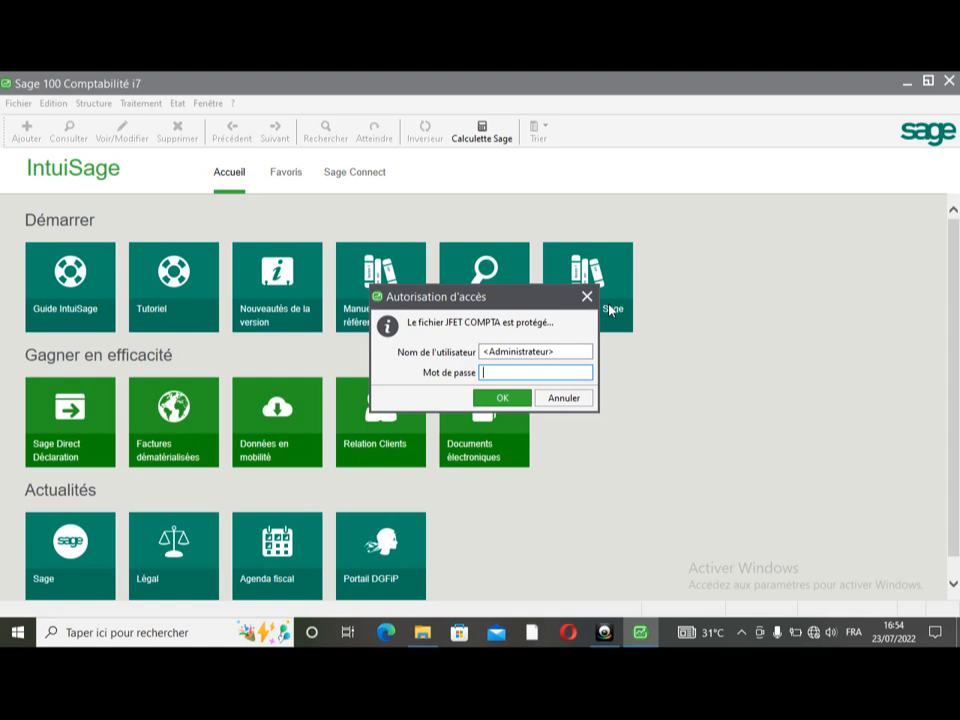
- Log in with the renamed administrator user name after a blank login attempt fails
{"action": "left_click", "coordinate": [503, 400]}
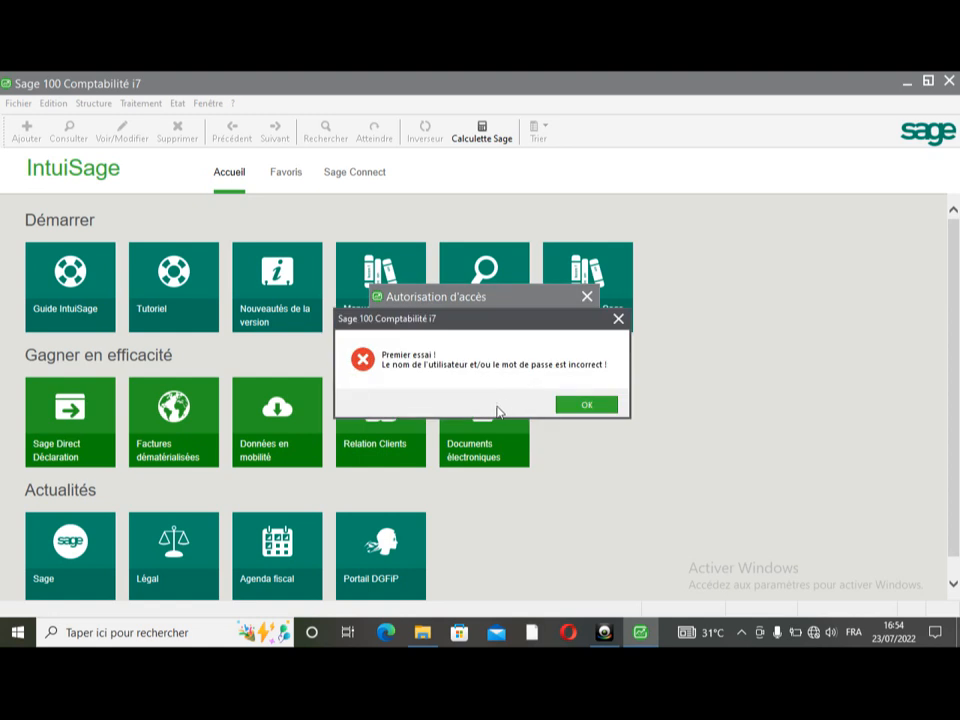
{"action": "left_click", "coordinate": [611, 408]}
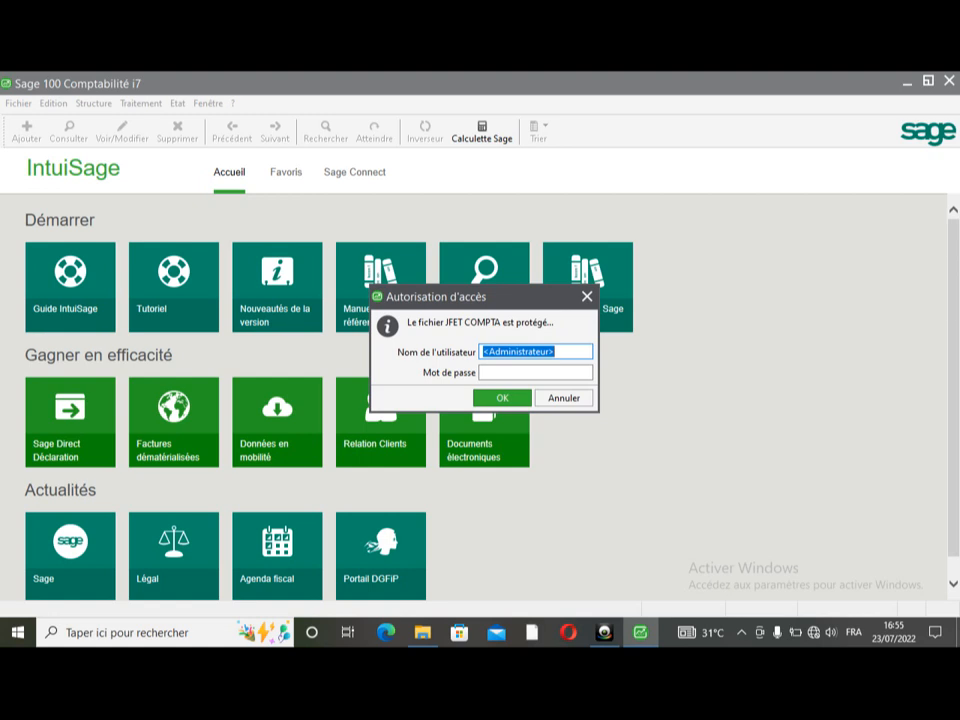
{"action": "type", "text": "FEUJIO"}
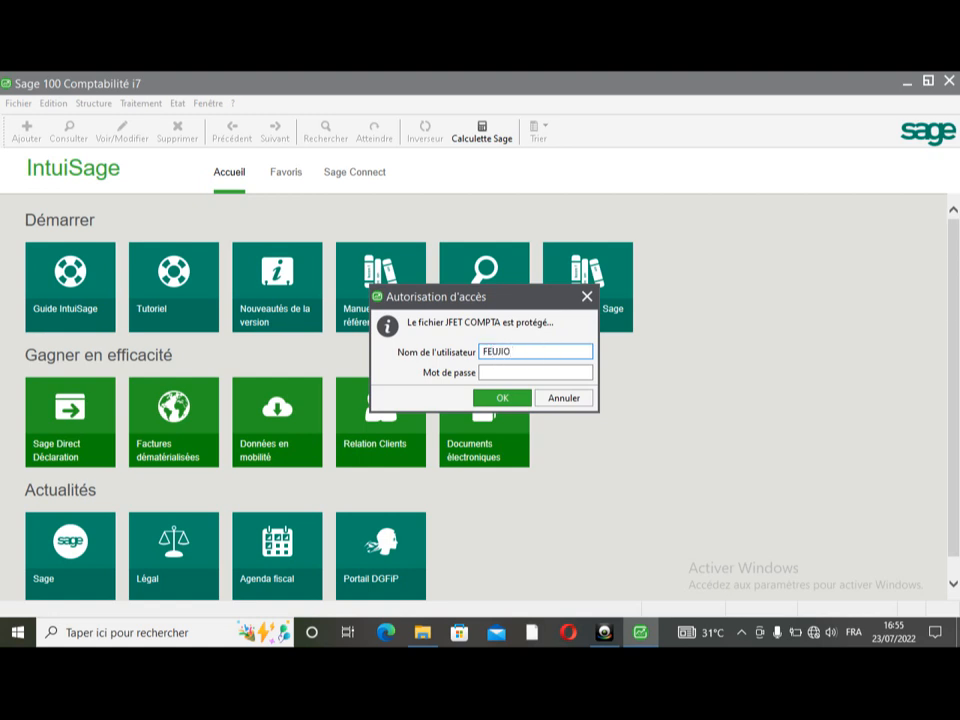
{"action": "type", "text": " ADMINISTRATEUR"}
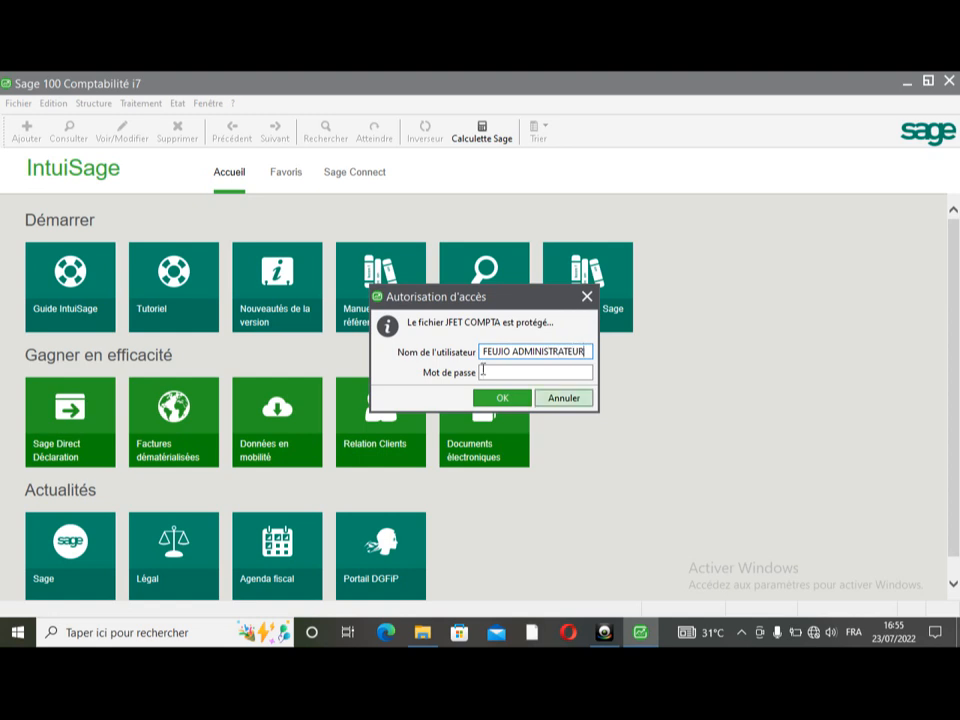
{"action": "left_click", "coordinate": [501, 397]}
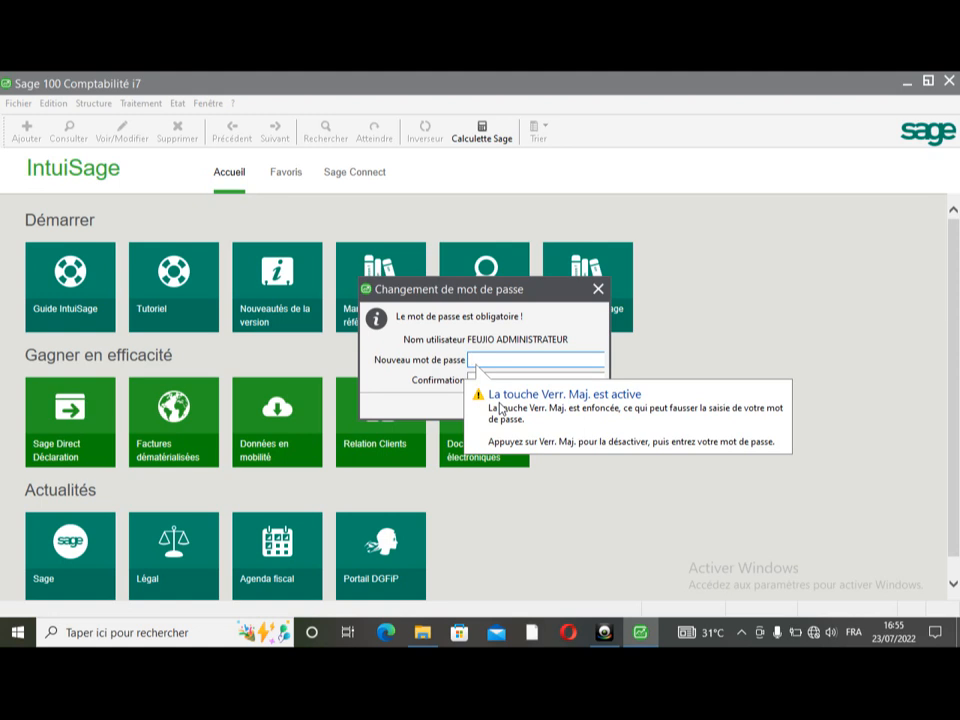
- Set and confirm a new password for the administrator account
{"action": "type", "text": "1234"}
{"action": "key", "text": "Tab"}
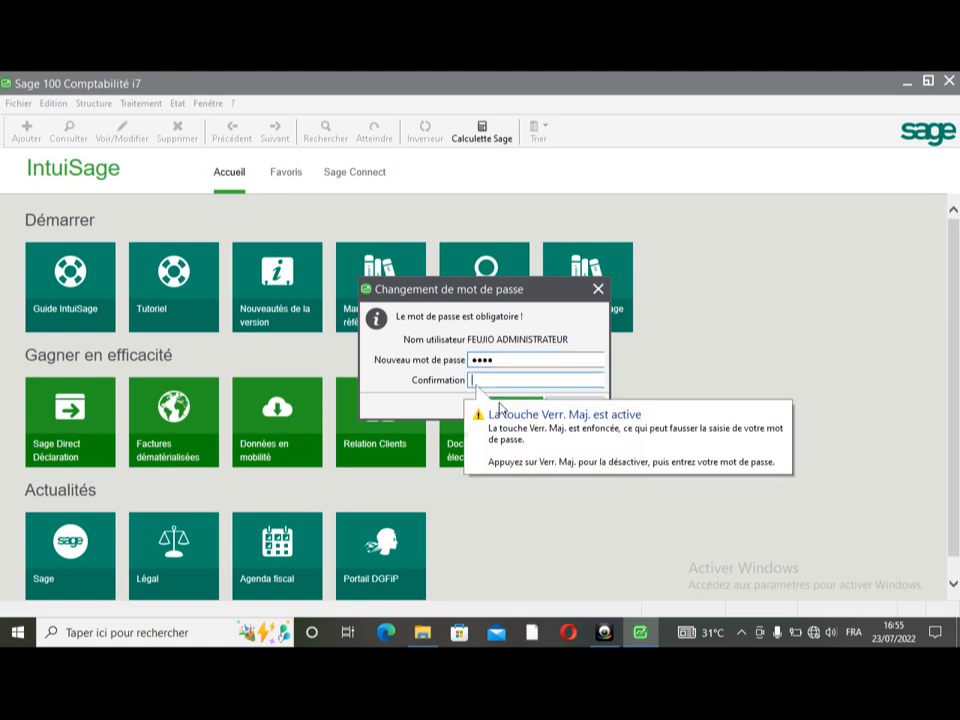
{"action": "type", "text": "1234"}
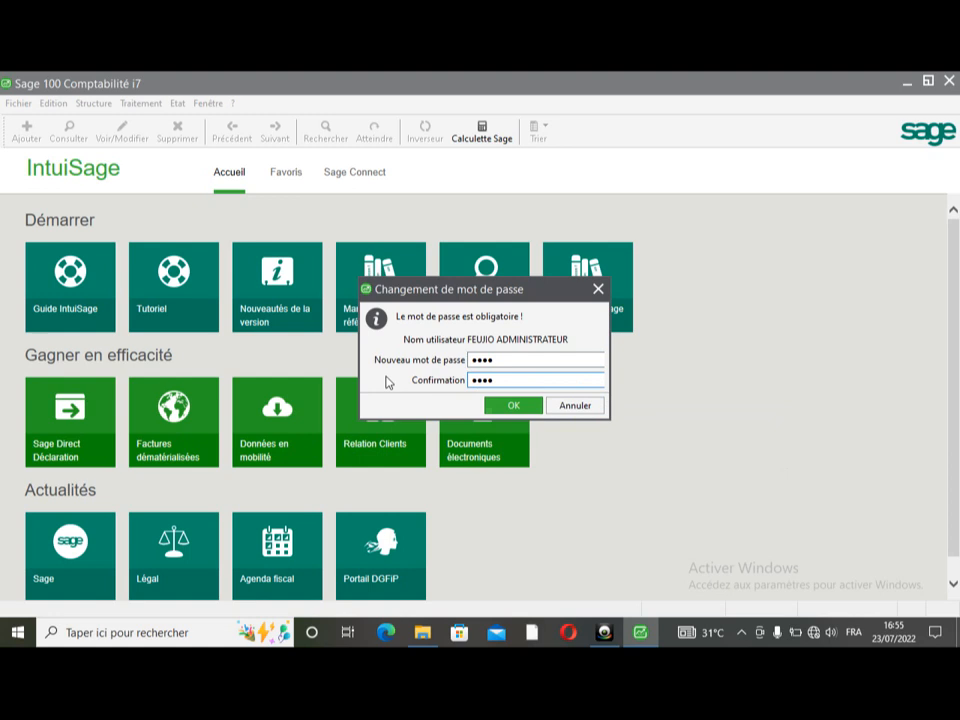
{"action": "left_click", "coordinate": [527, 409]}
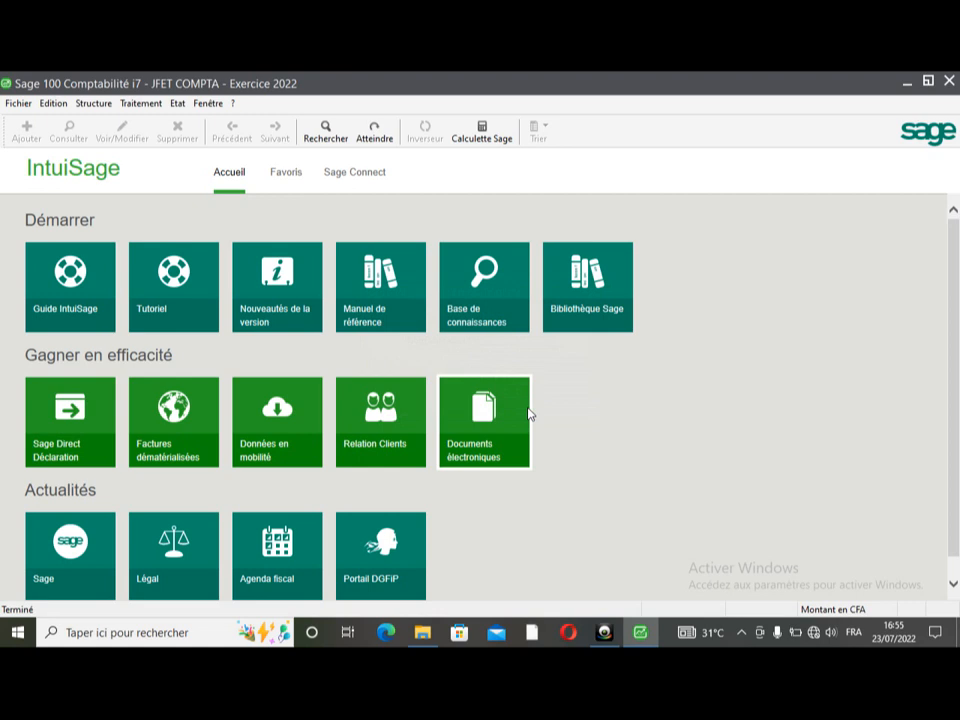
{"action": "left_click", "coordinate": [17, 103]}
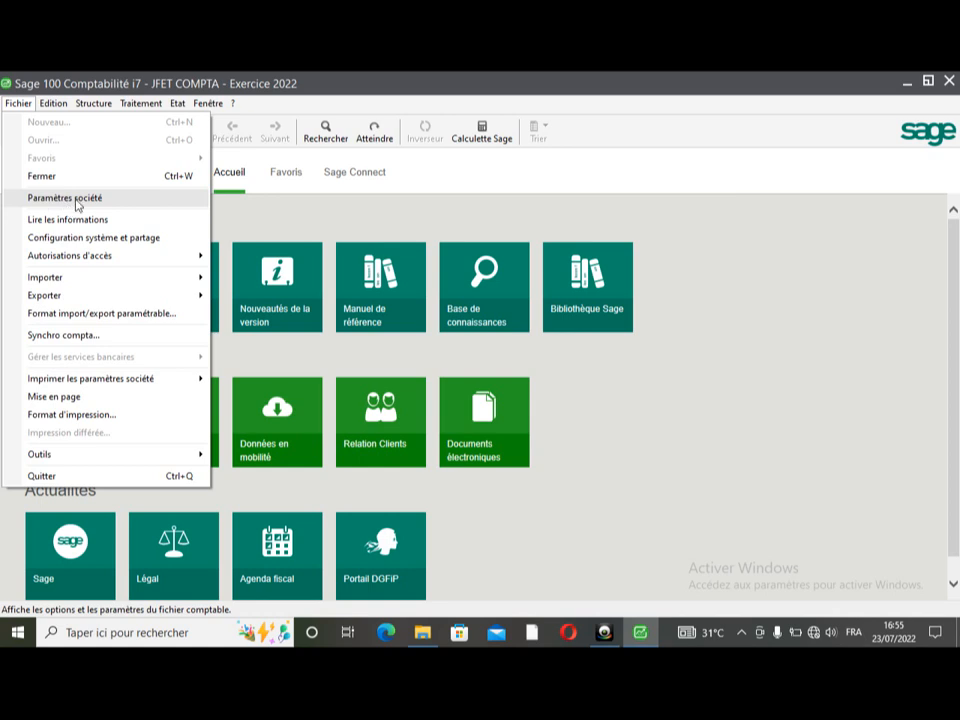
- Change the administrator password from the old one to a new five-character password
{"action": "mouse_move", "coordinate": [75, 257]}
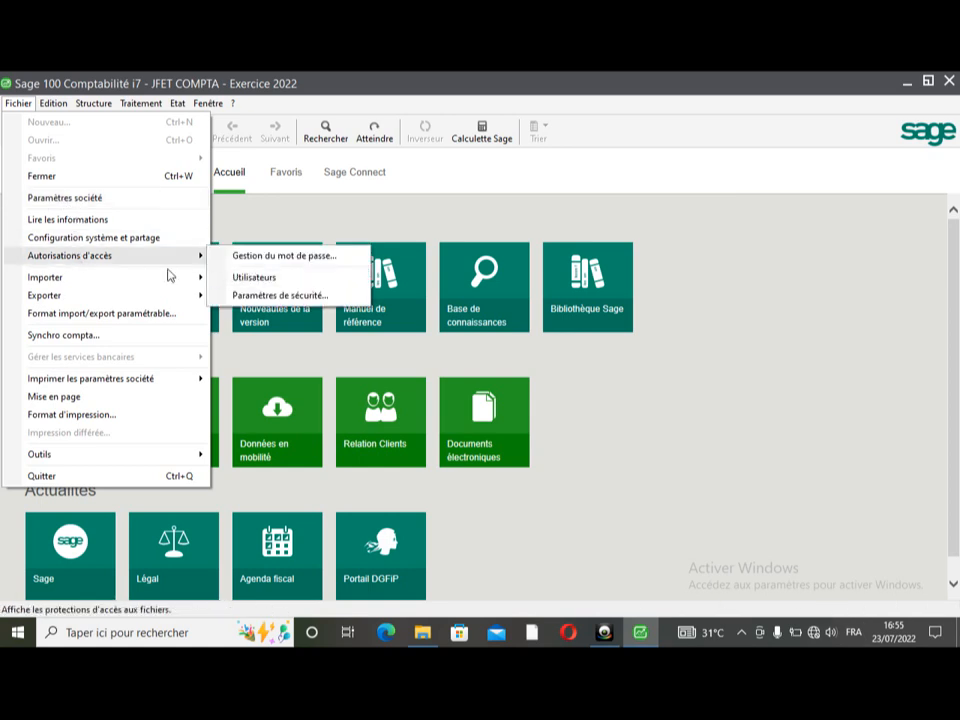
{"action": "left_click", "coordinate": [286, 258]}
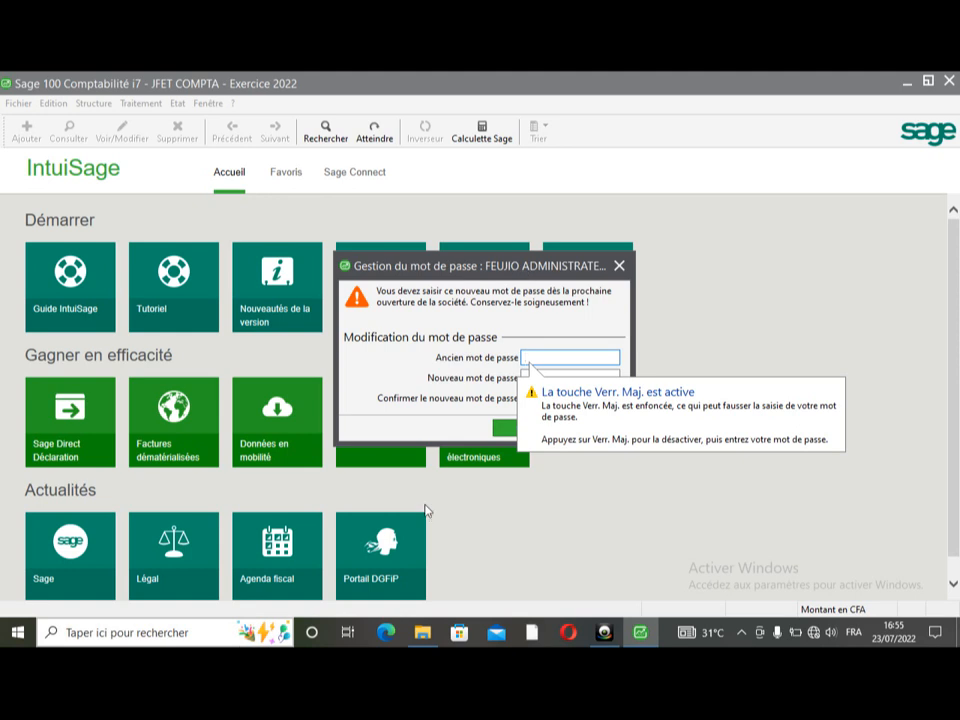
{"action": "type", "text": "****"}
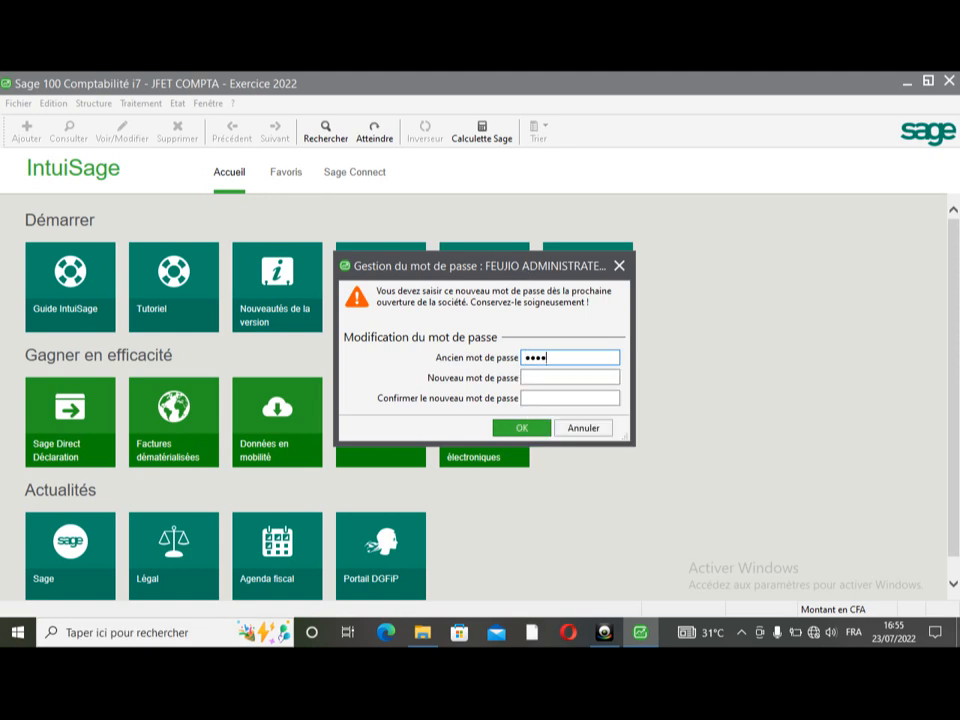
{"action": "key", "text": "Tab"}
{"action": "type", "text": "*****"}
{"action": "key", "text": "Tab"}
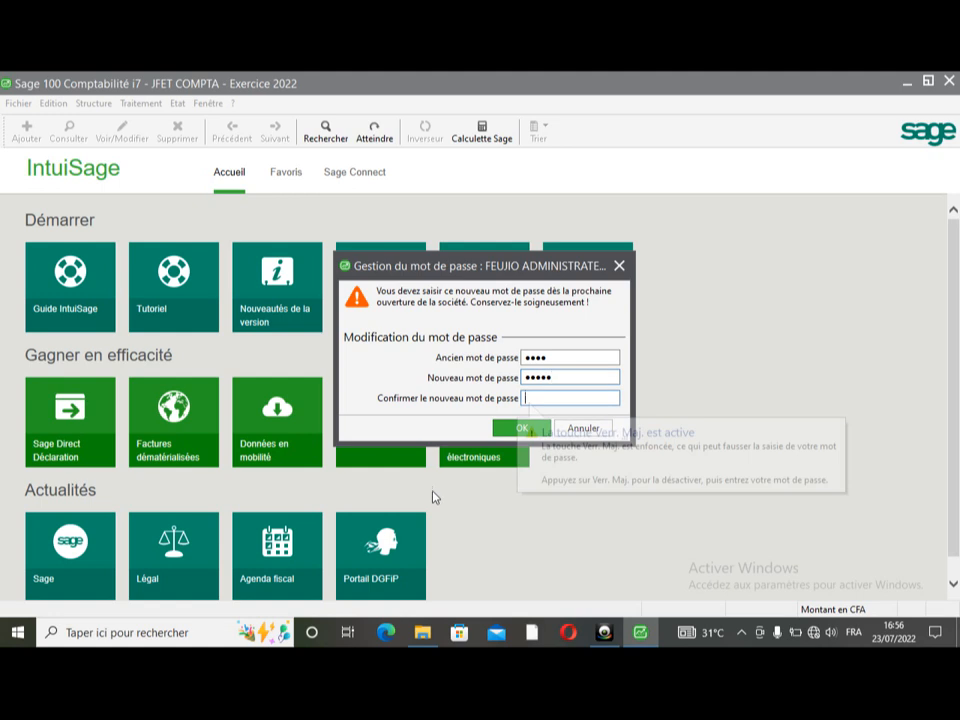
{"action": "type", "text": "*****"}
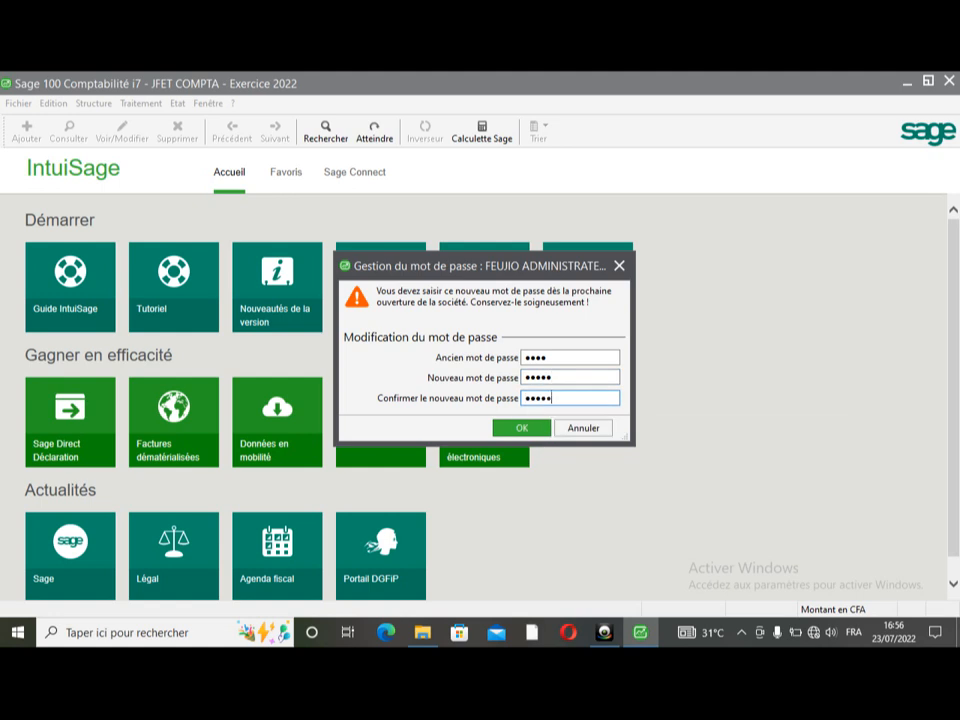
{"action": "left_click", "coordinate": [520, 428]}
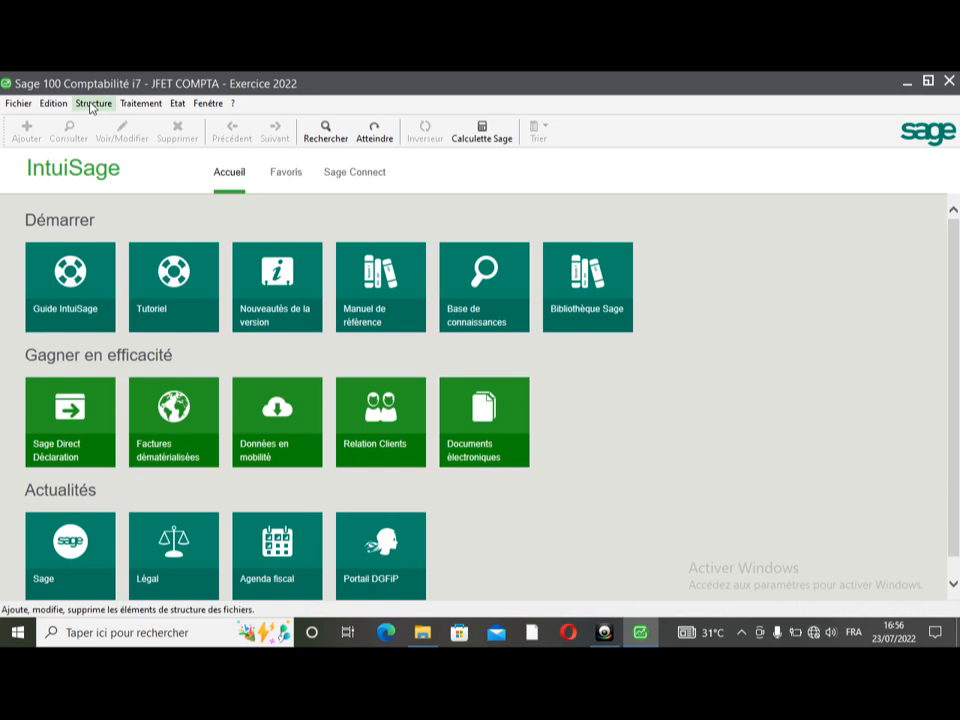
- Browse the Structure and Traitement menus to review the administrator's available options
{"action": "left_click", "coordinate": [91, 106]}
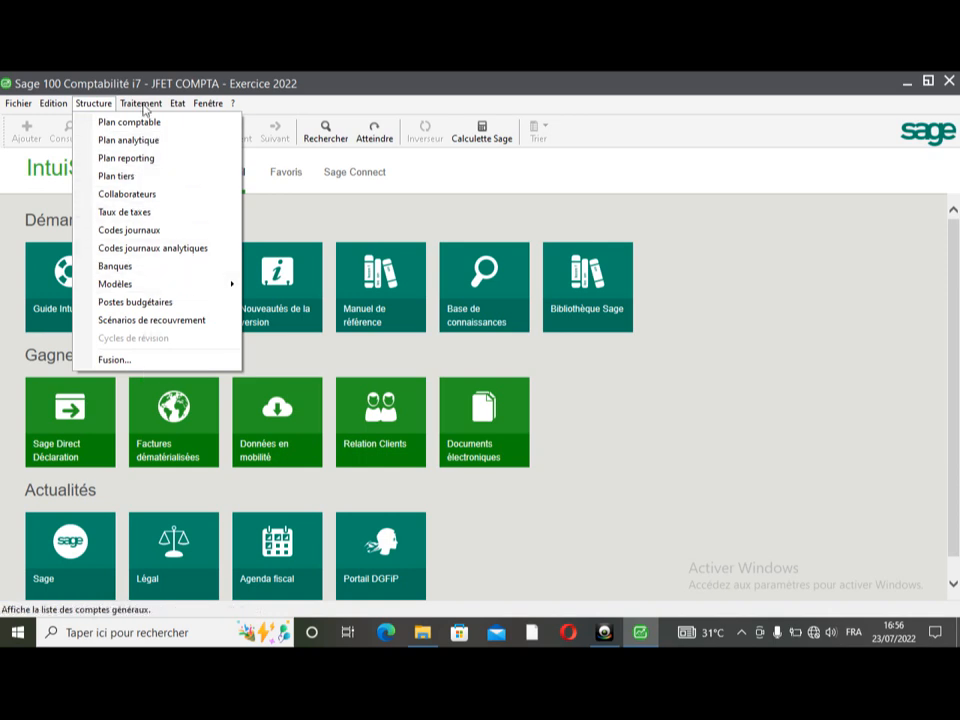
{"action": "mouse_move", "coordinate": [143, 110]}
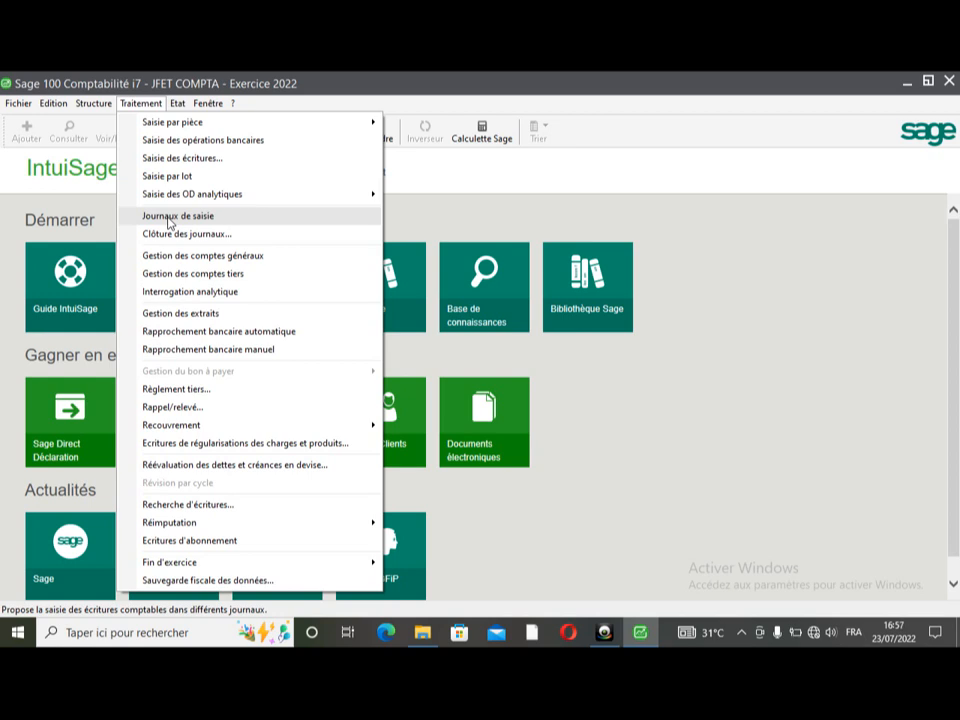
{"action": "mouse_move", "coordinate": [10, 105]}
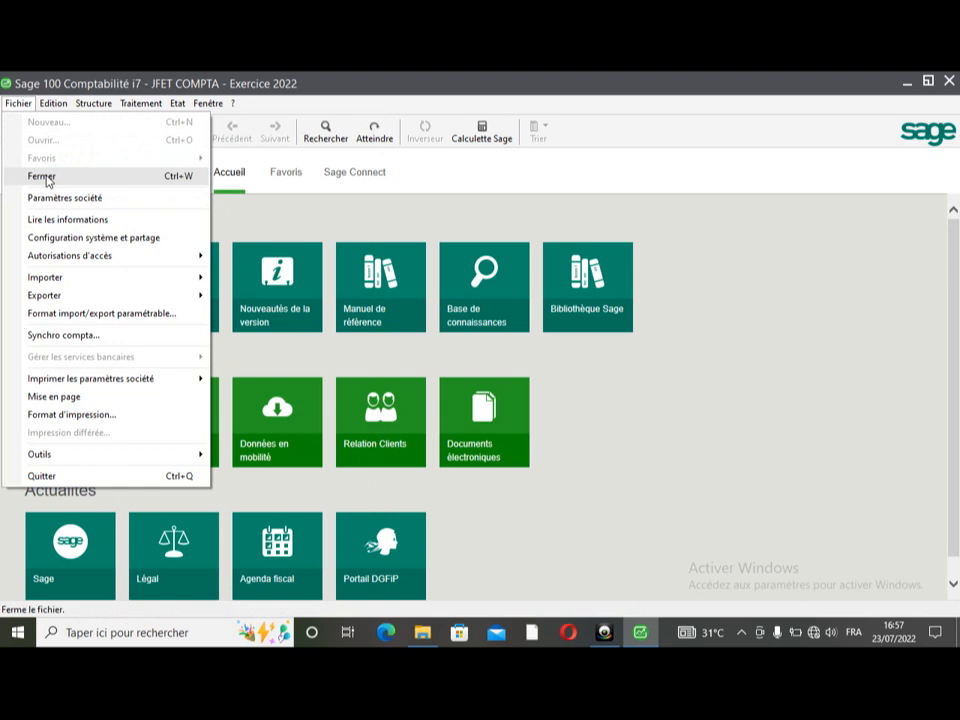
- Close the JFET COMPTA company file and reopen it
{"action": "left_click", "coordinate": [43, 176]}
{"action": "left_click", "coordinate": [17, 104]}
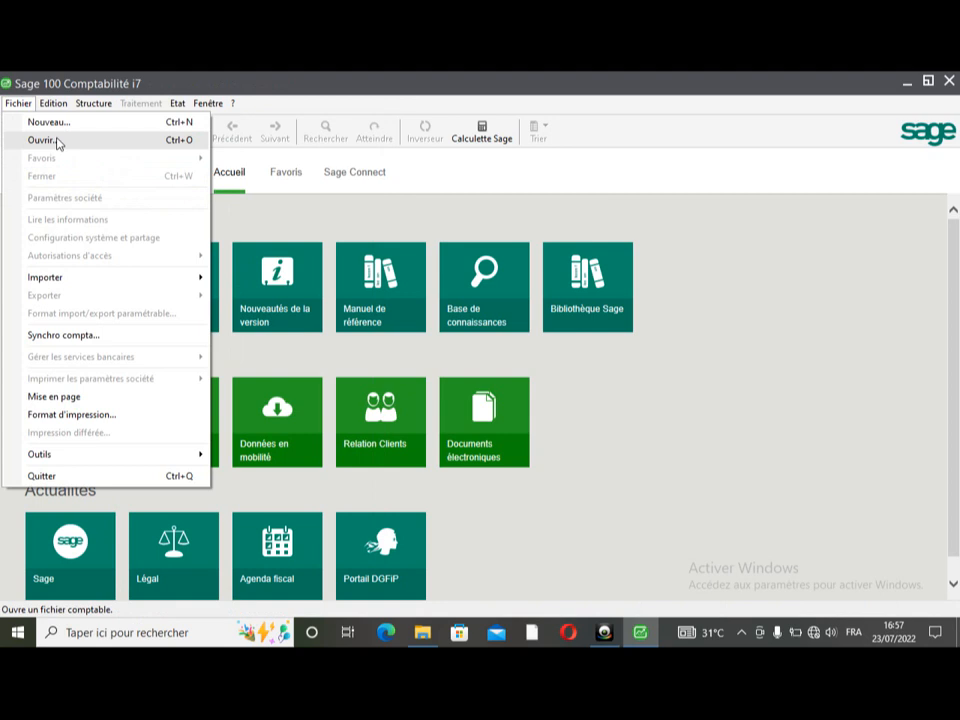
{"action": "left_click", "coordinate": [57, 143]}
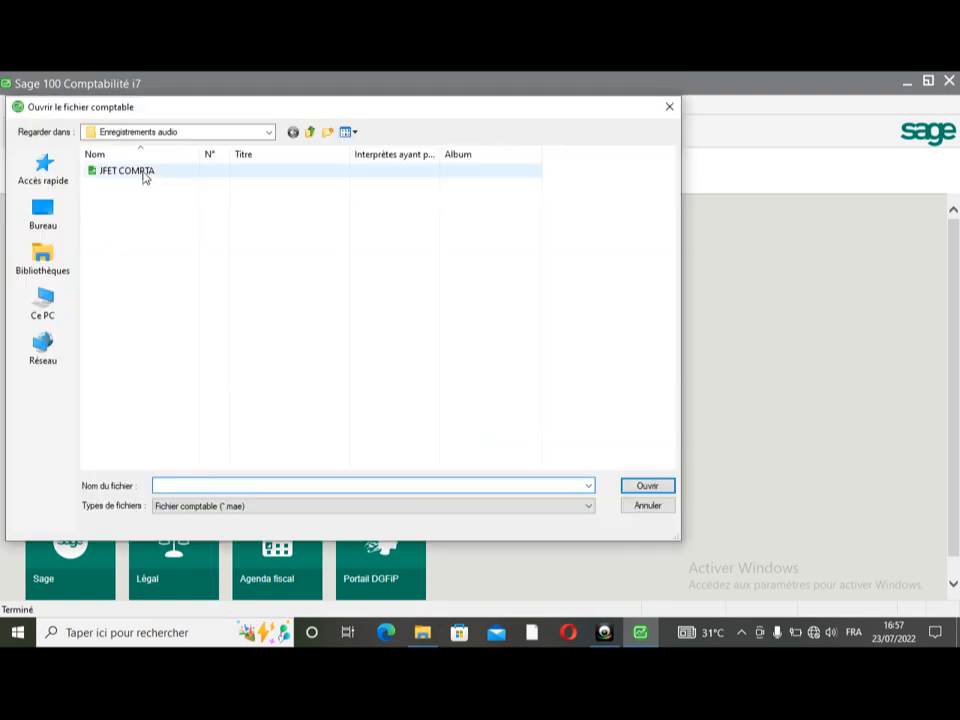
{"action": "double_click", "coordinate": [145, 177]}
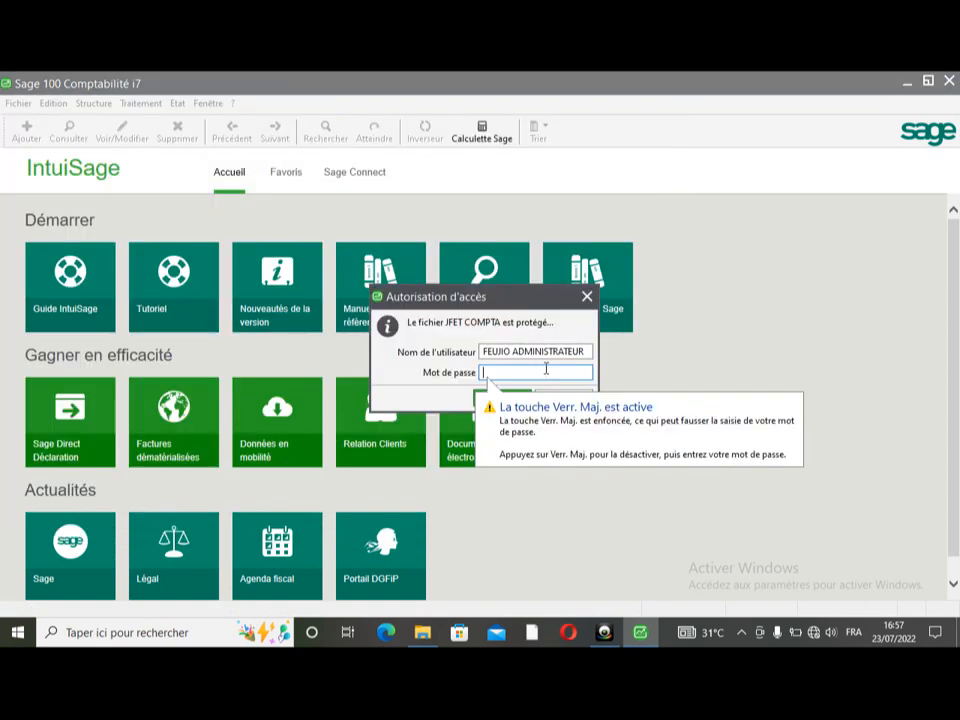
- Log in as the restricted user, then enter and confirm its mandatory new password
{"action": "key", "text": "Tab"}
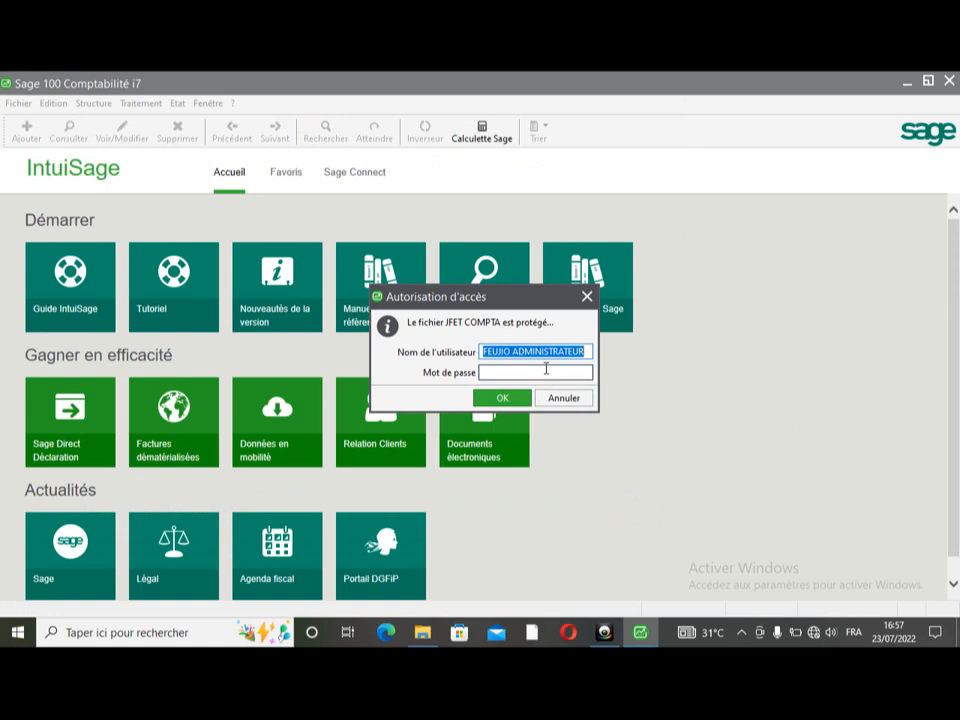
{"action": "key", "text": "End"}
{"action": "key", "text": "BackSpace"}
{"action": "key", "text": "BackSpace"}
{"action": "key", "text": "BackSpace"}
{"action": "key", "text": "BackSpace"}
{"action": "key", "text": "BackSpace"}
{"action": "key", "text": "BackSpace"}
{"action": "key", "text": "BackSpace"}
{"action": "key", "text": "BackSpace"}
{"action": "key", "text": "BackSpace"}
{"action": "key", "text": "BackSpace"}
{"action": "key", "text": "BackSpace"}
{"action": "key", "text": "BackSpace"}
{"action": "key", "text": "BackSpace"}
{"action": "key", "text": "BackSpace"}
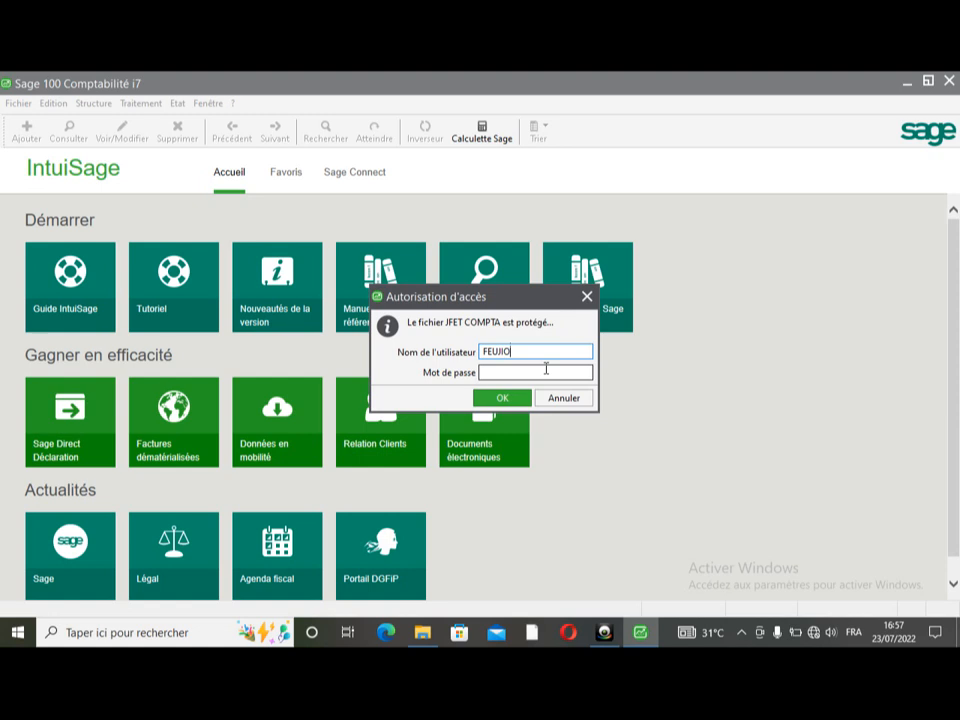
{"action": "key", "text": "Return"}
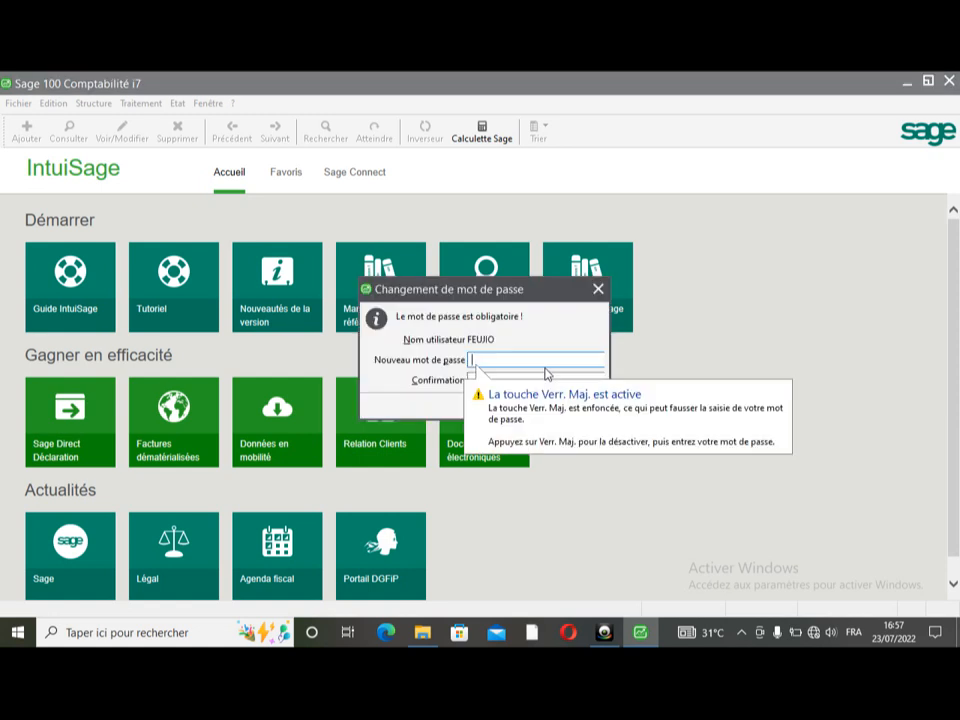
{"action": "type", "text": "xxxx"}
{"action": "key", "text": "Tab"}
{"action": "type", "text": "x"}
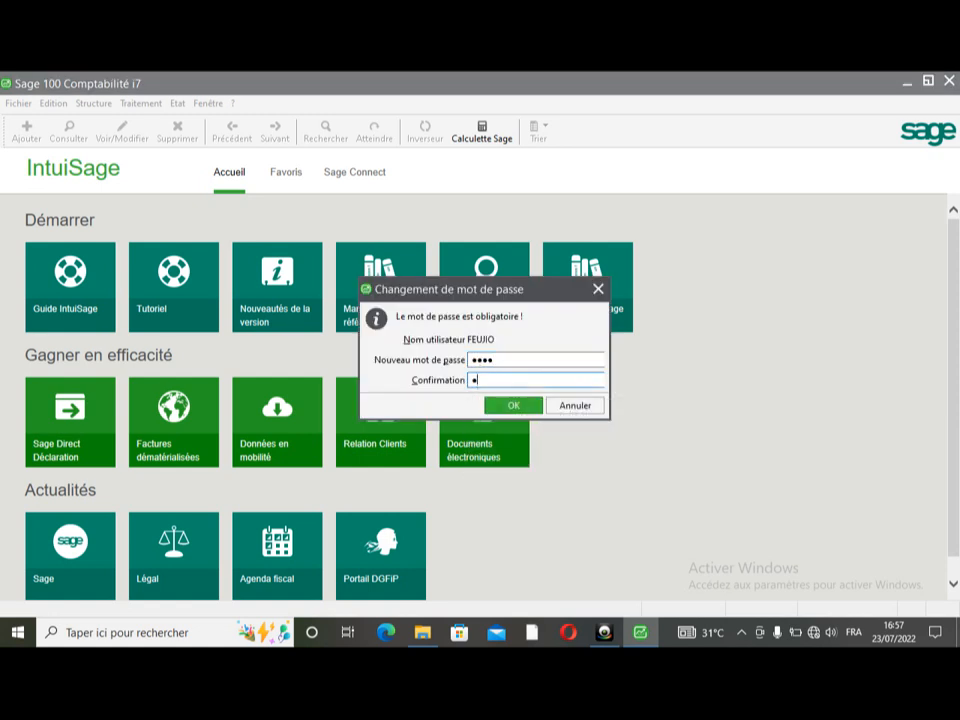
{"action": "type", "text": "xxx"}
{"action": "key", "text": "Return"}
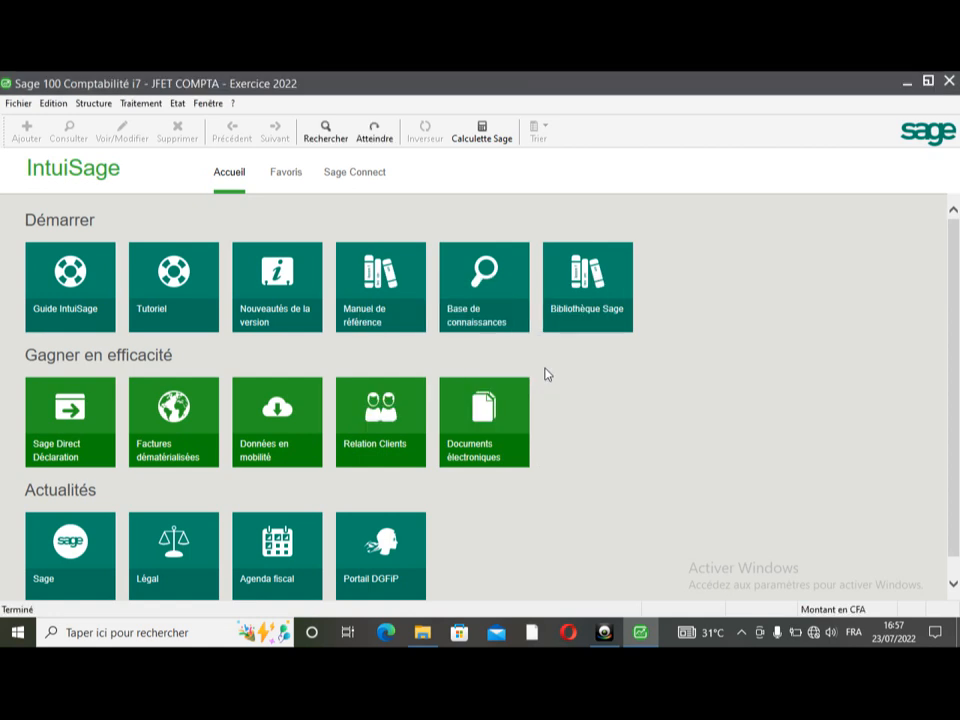
{"action": "left_click", "coordinate": [20, 104]}
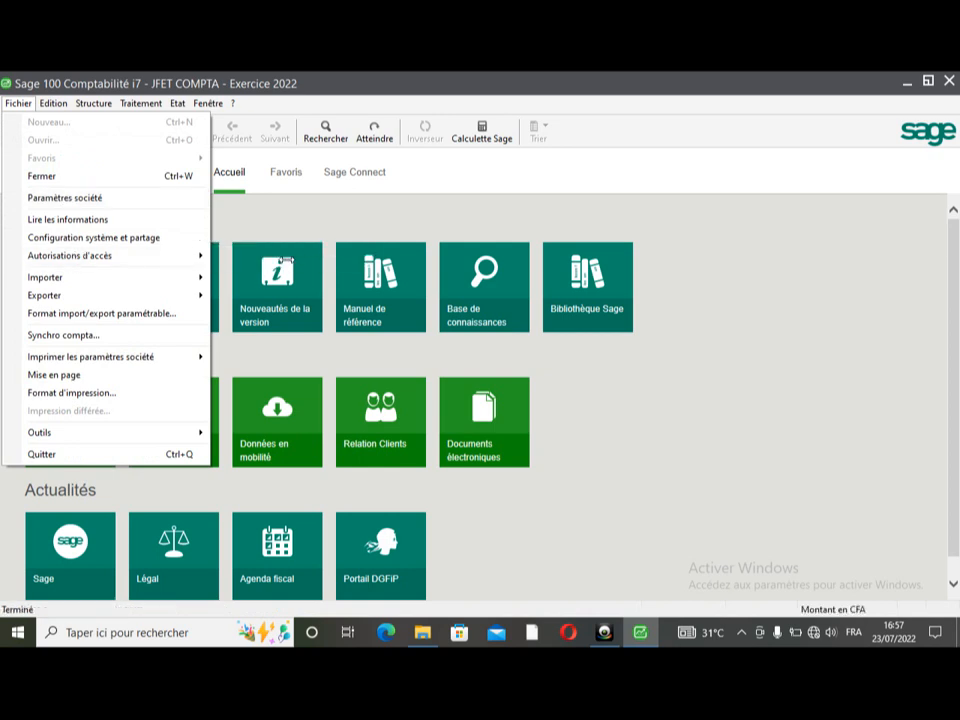
{"action": "mouse_move", "coordinate": [186, 256]}
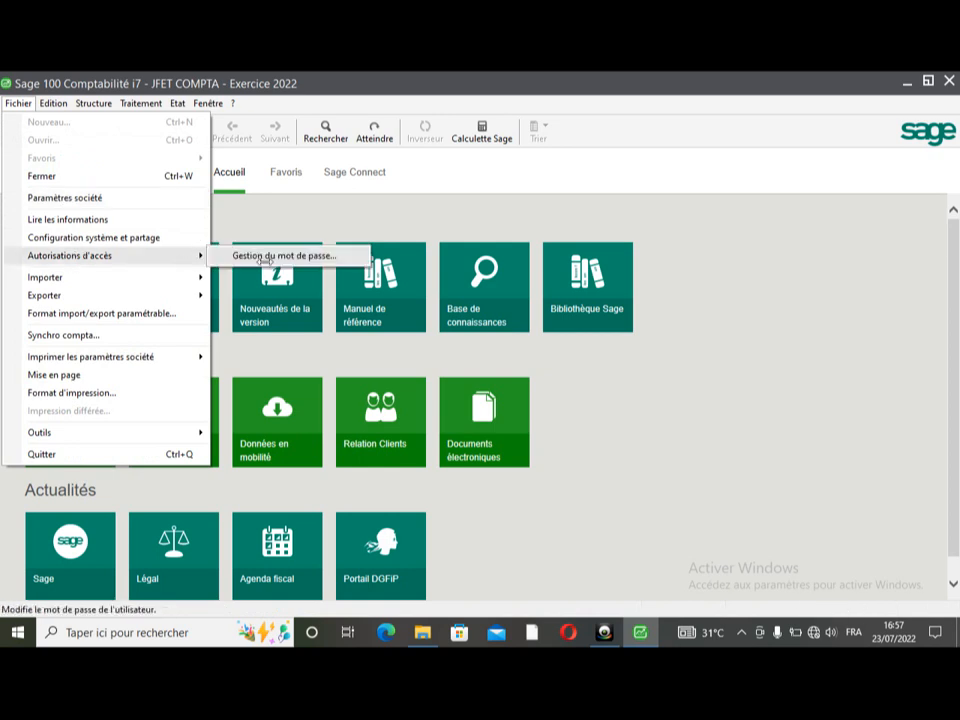
{"action": "left_click", "coordinate": [268, 257]}
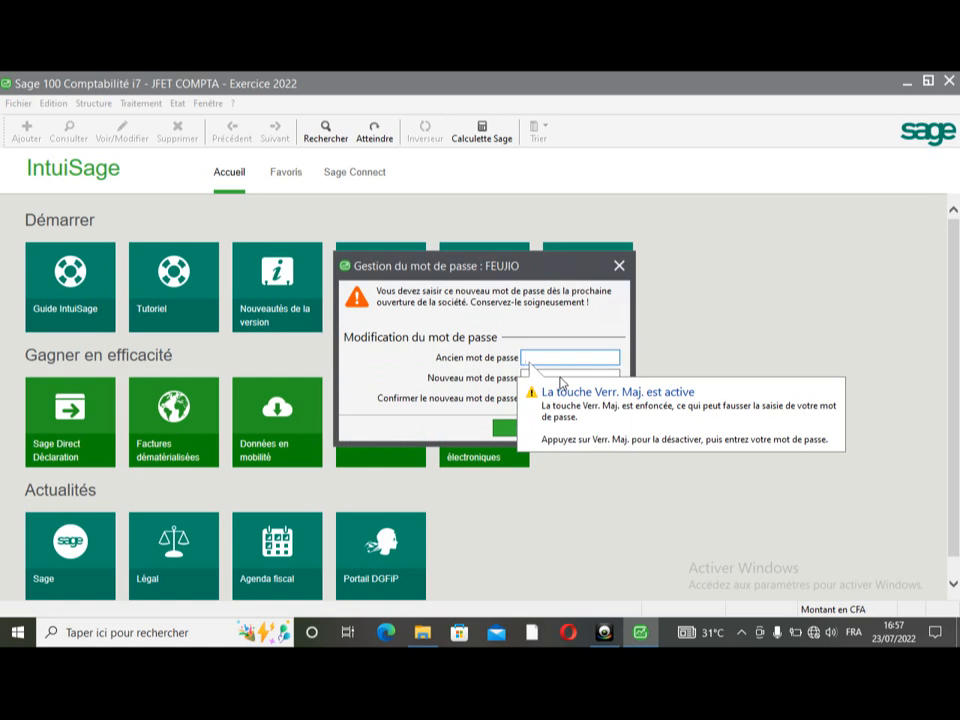
{"action": "left_click", "coordinate": [618, 265]}
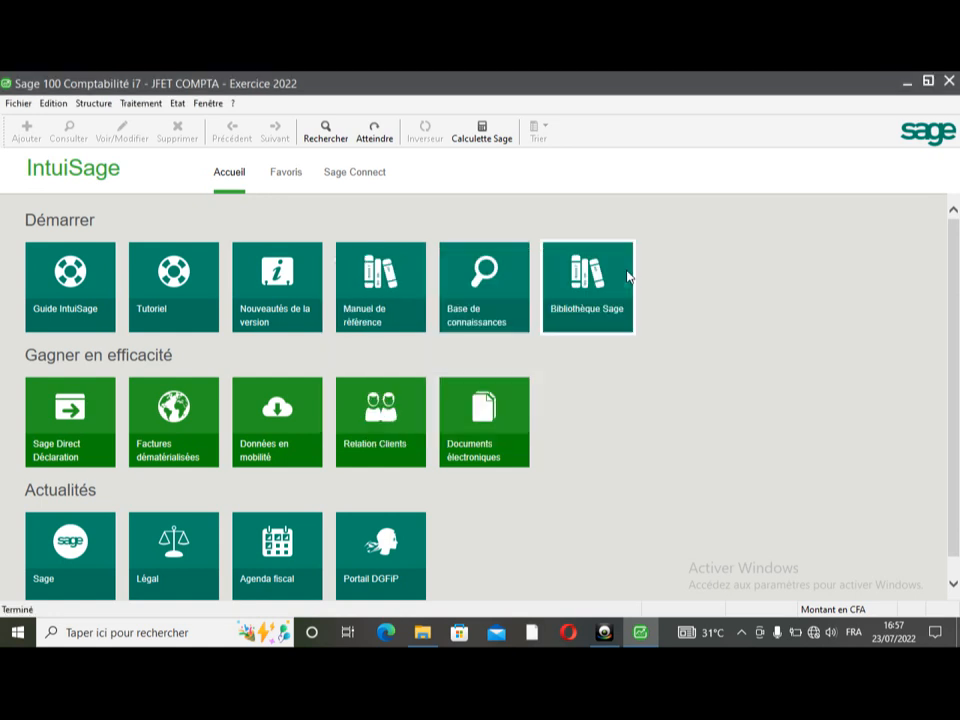
{"action": "left_click", "coordinate": [108, 107]}
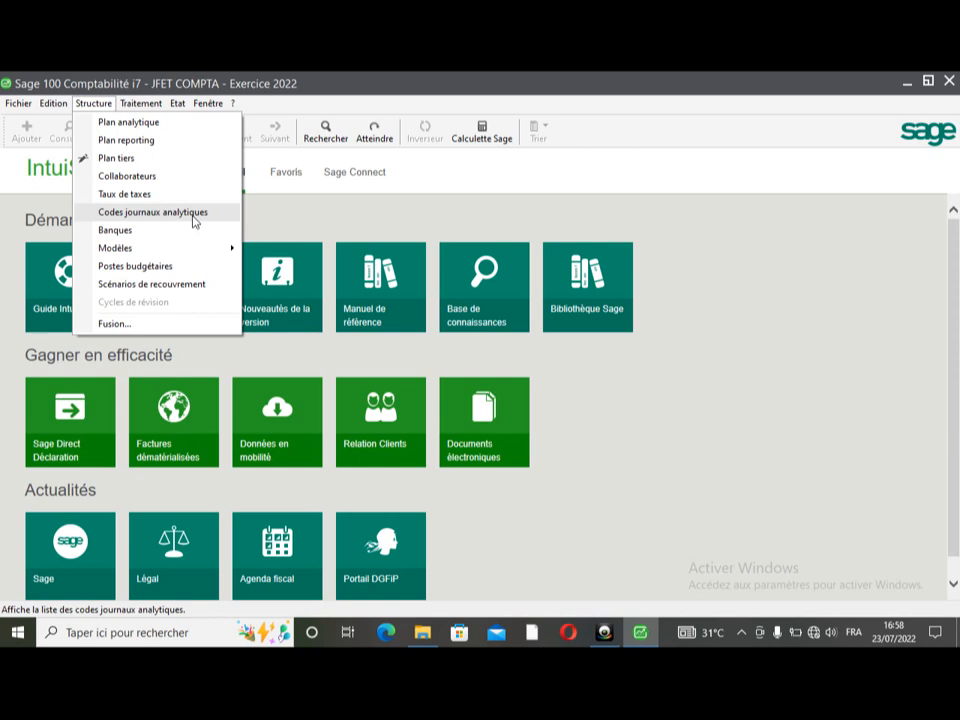
{"action": "mouse_move", "coordinate": [140, 103]}
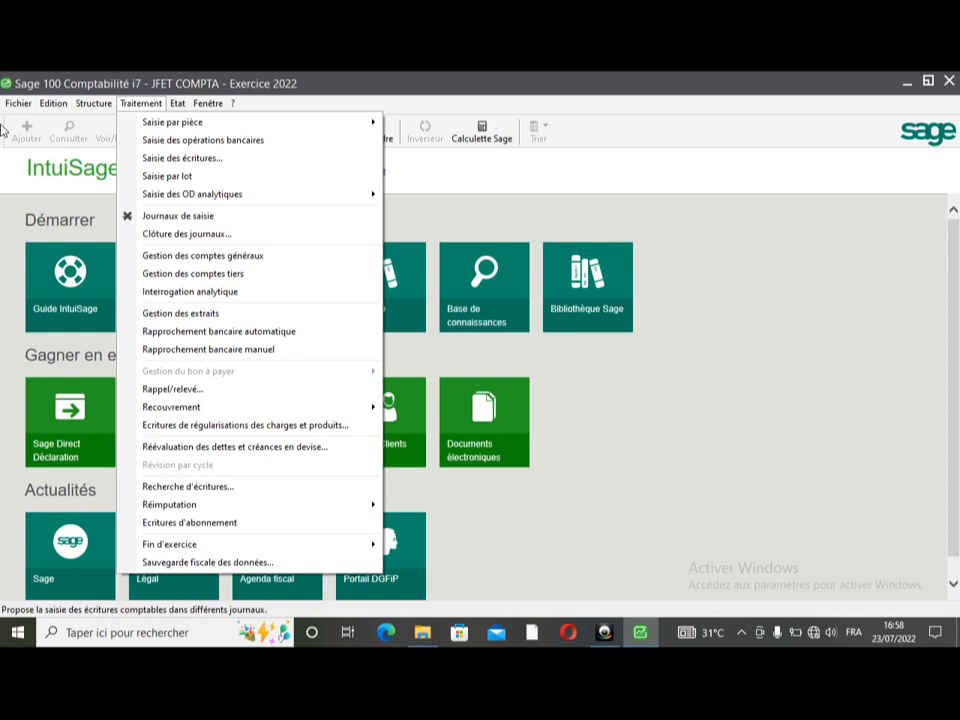
{"action": "key", "text": "Escape"}
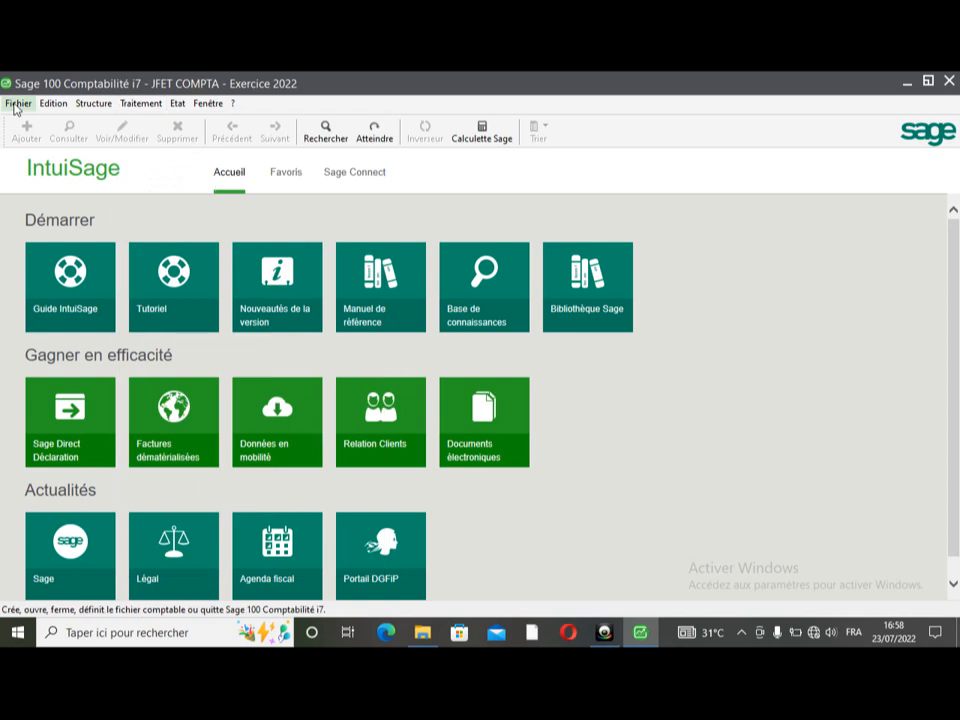
- Close JFET COMPTA, quit Sage 100 Comptabilité i7, and minimize the Explorer window
{"action": "left_click", "coordinate": [15, 105]}
{"action": "left_click", "coordinate": [43, 178]}
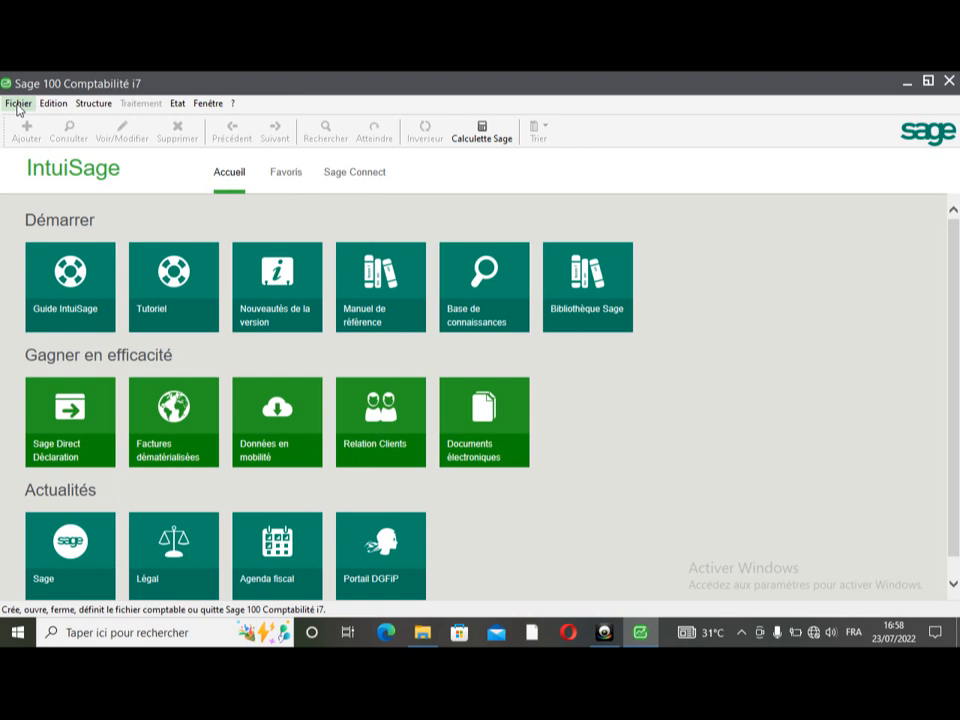
{"action": "left_click", "coordinate": [17, 105]}
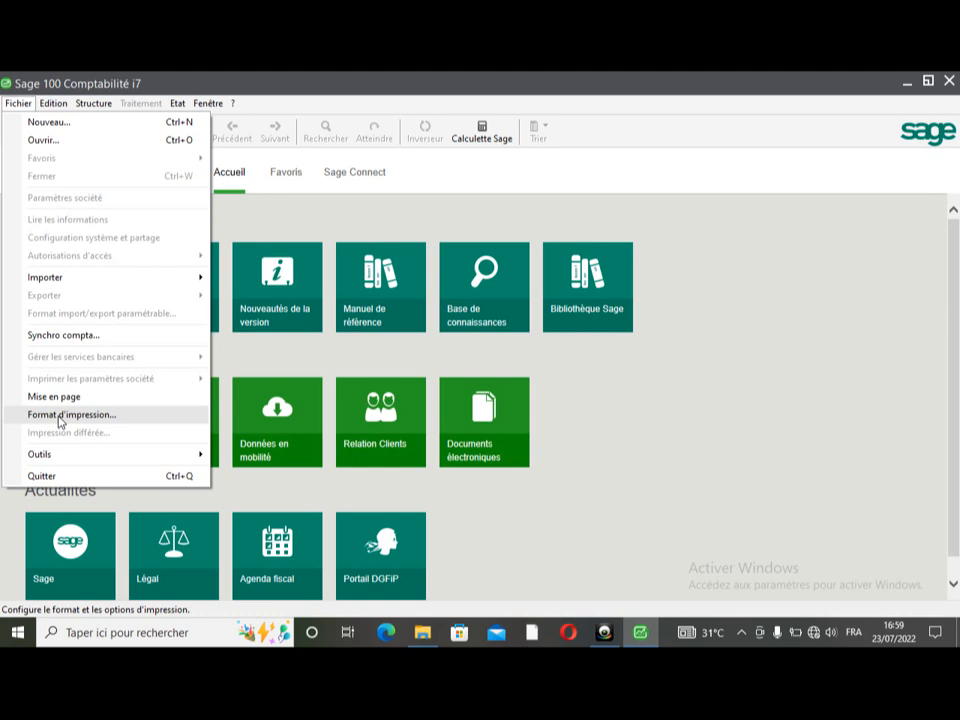
{"action": "left_click", "coordinate": [54, 480]}
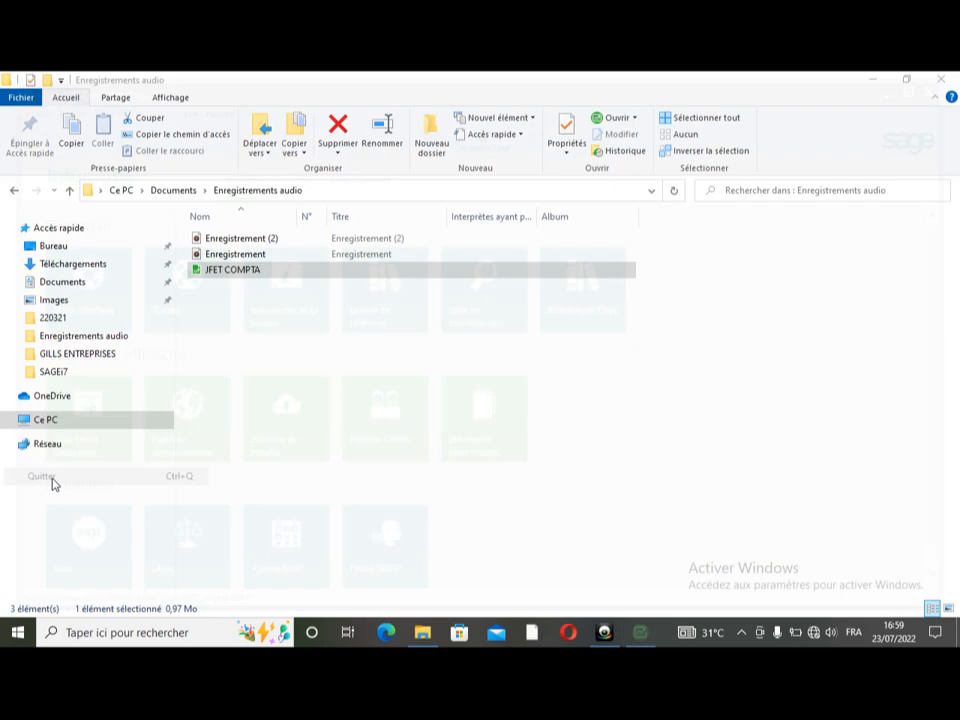
{"action": "left_click", "coordinate": [872, 79]}
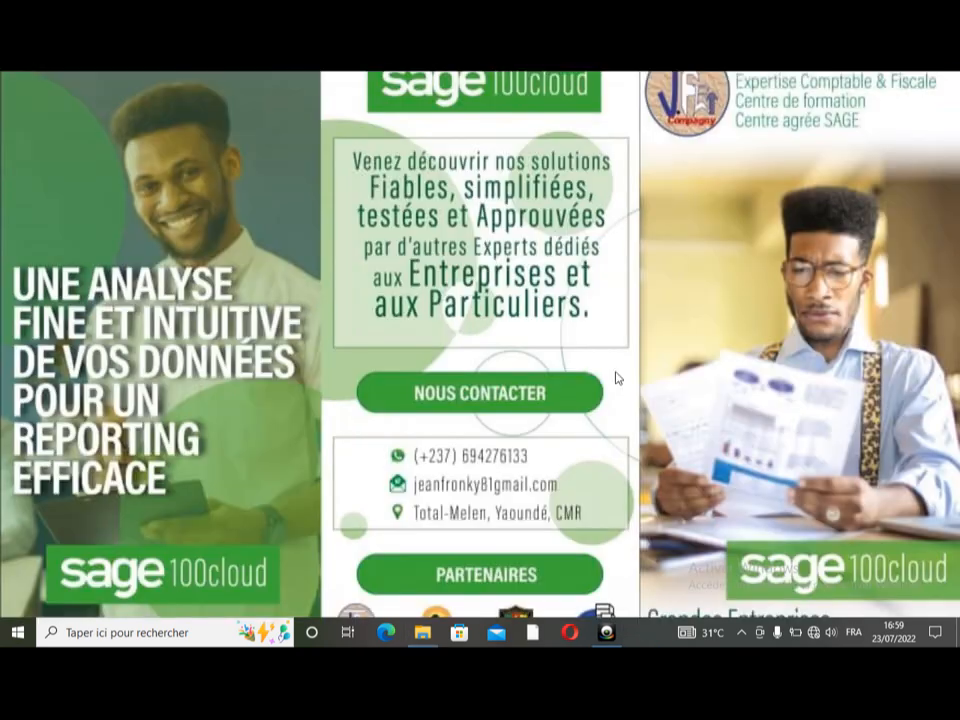